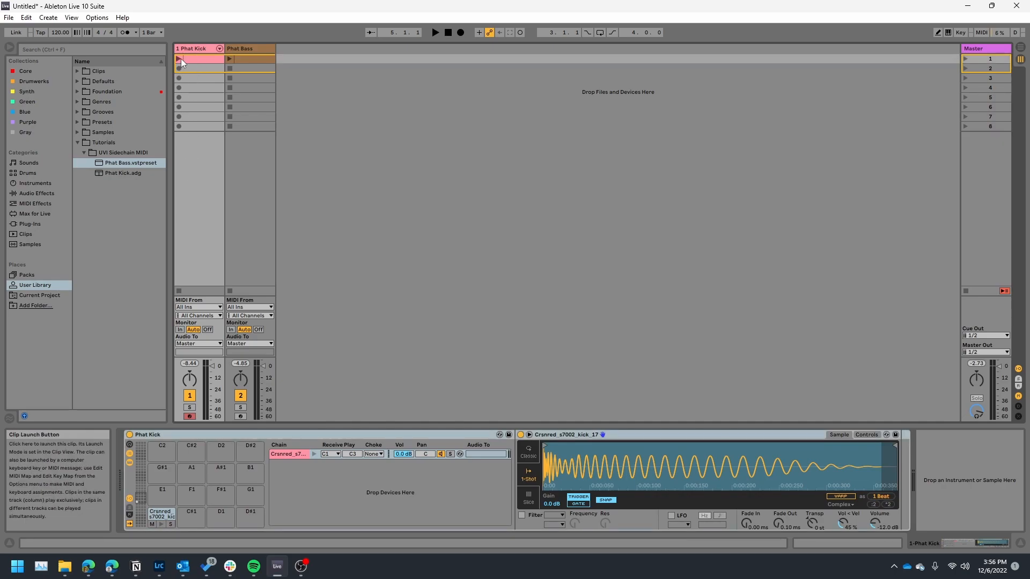
# Play back the Phat Kick and Phat Bass clips together and stop playback.
pyautogui.click(179, 59)
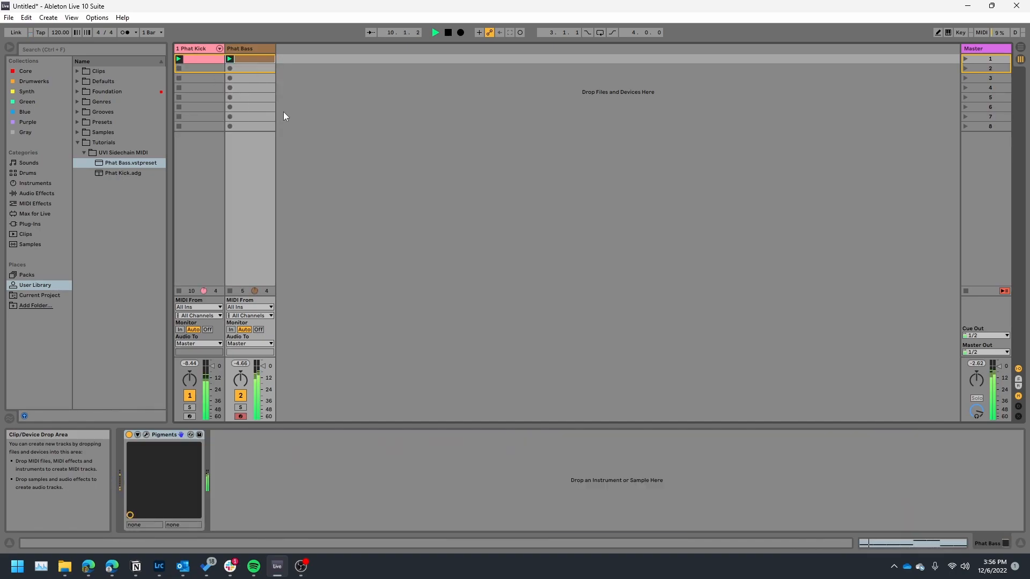
pyautogui.click(448, 33)
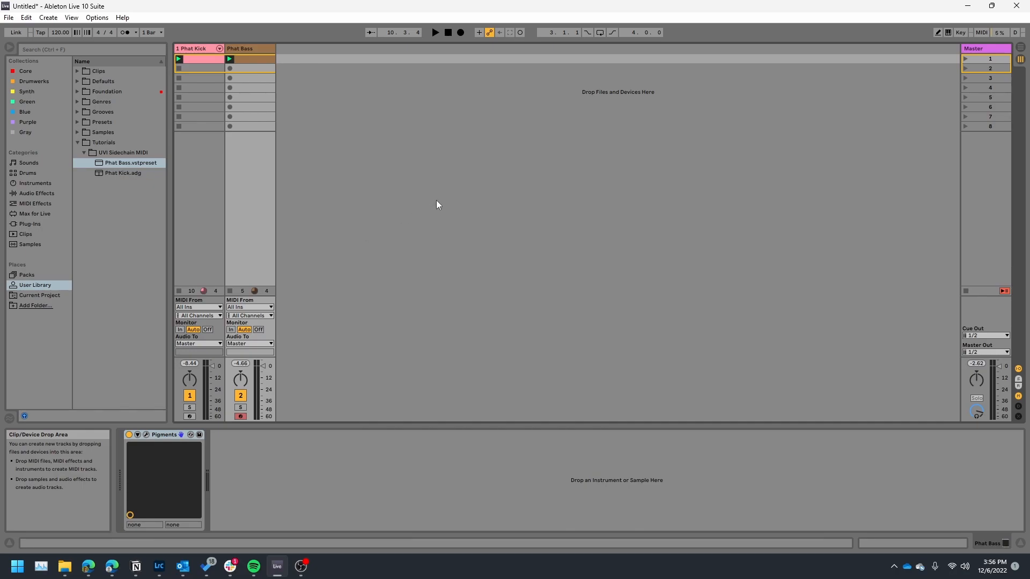
# Insert a return track and route Phat Bass to it, with its output set to Sends Only and send A at 0.0 dB.
pyautogui.rightClick(935, 198)
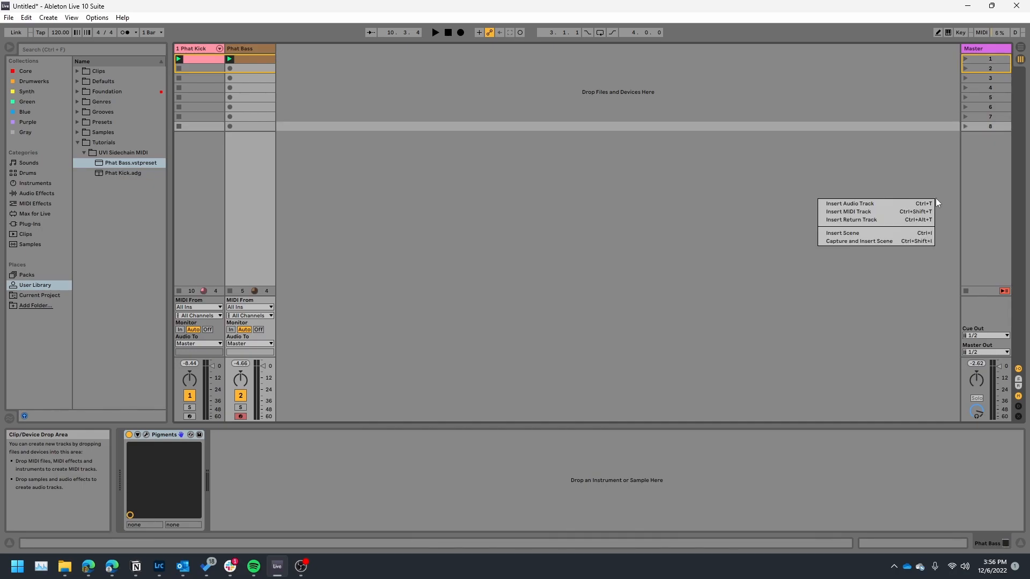
pyautogui.click(871, 220)
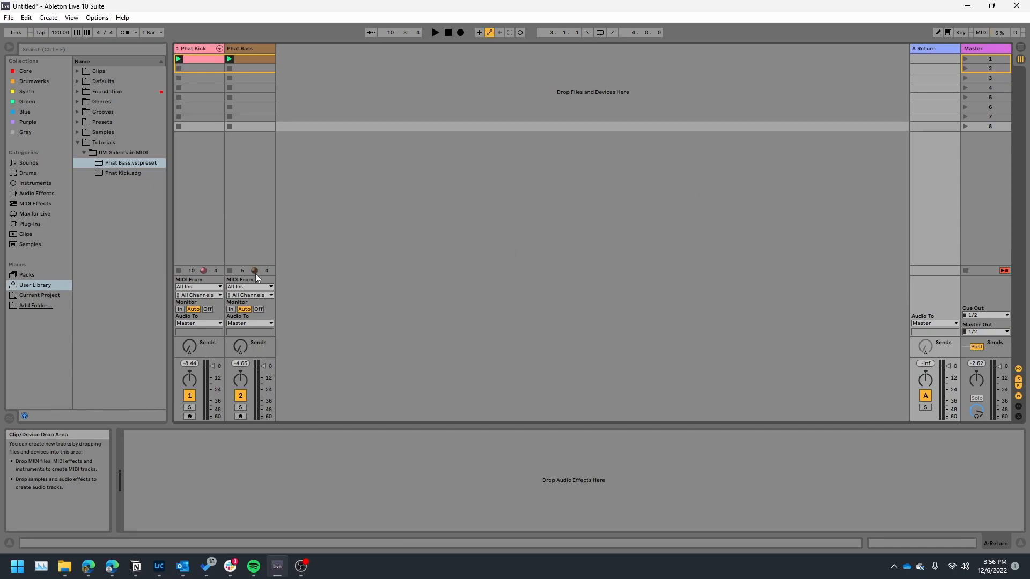
pyautogui.click(261, 325)
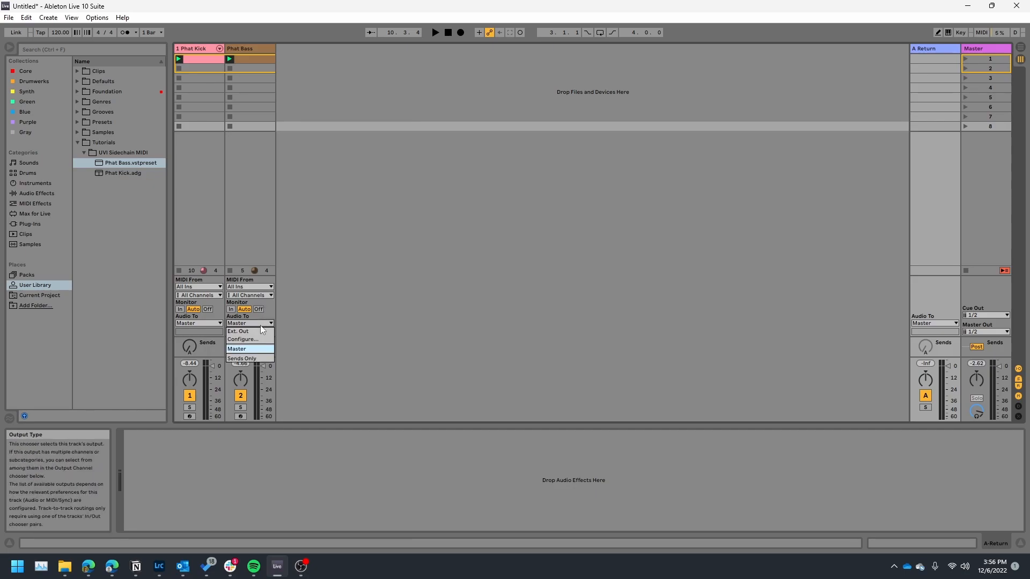
pyautogui.click(250, 359)
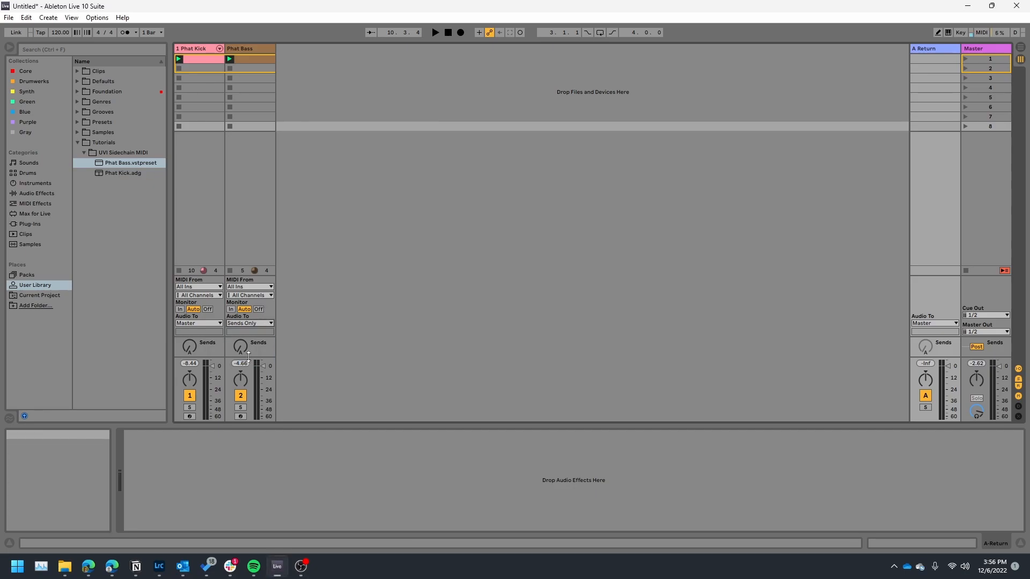
pyautogui.moveTo(243, 349); pyautogui.dragTo(243, 316)
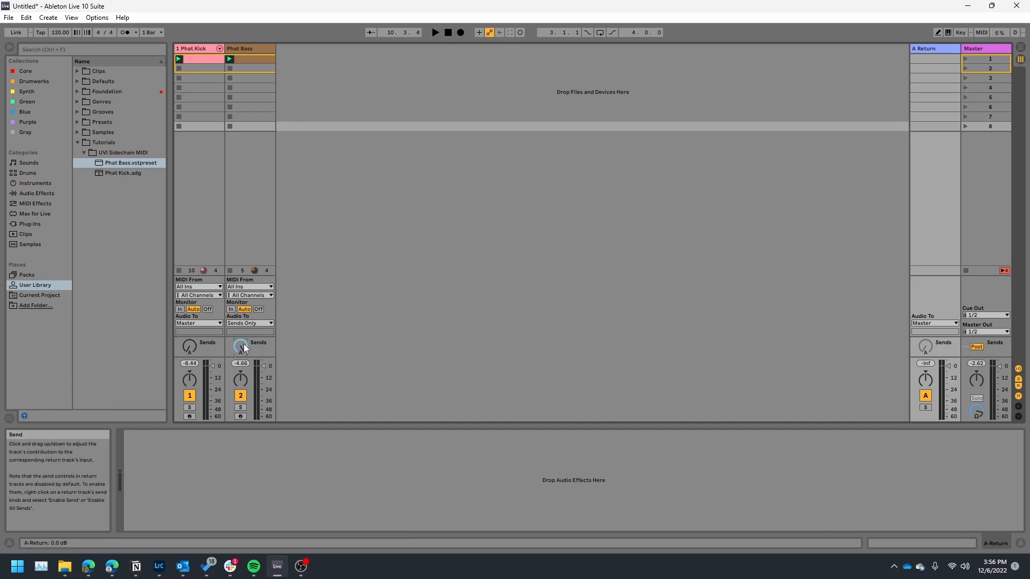
# Load the UVI Shade VST3 plug-in onto the A return track and position its window fully on screen.
pyautogui.click(38, 224)
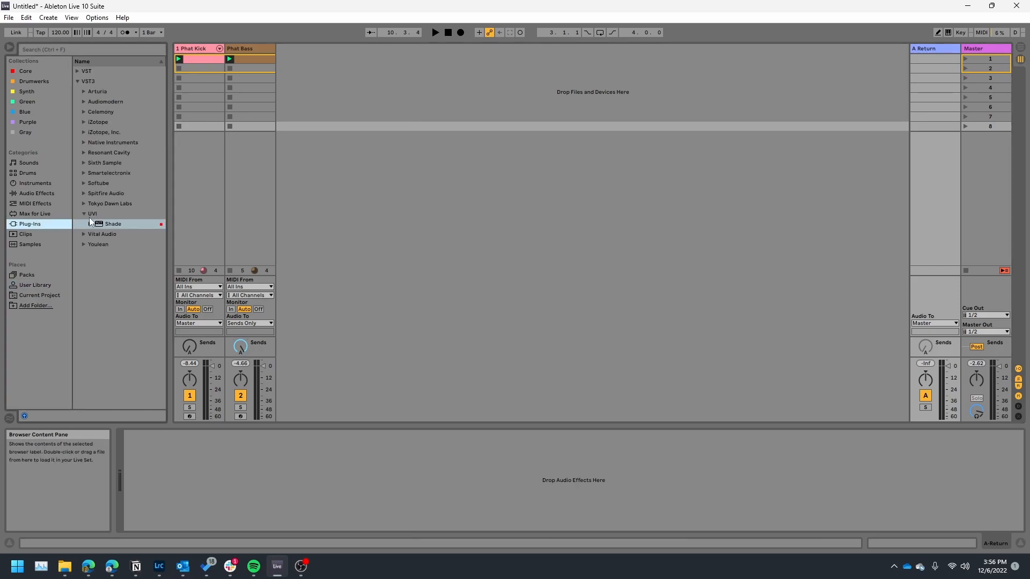
pyautogui.moveTo(107, 223); pyautogui.dragTo(350, 254)
pyautogui.moveTo(703, 212); pyautogui.dragTo(915, 199)
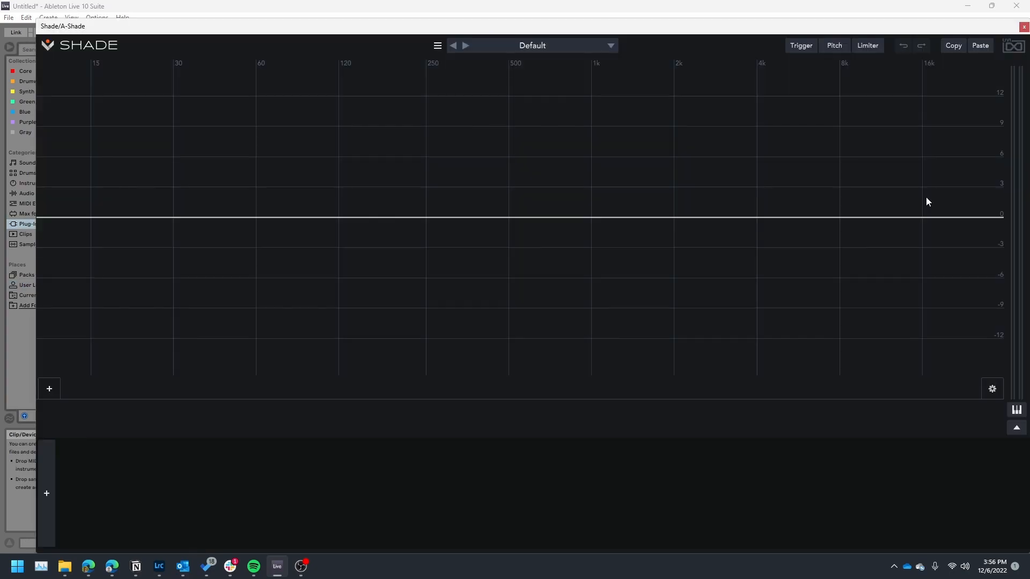
pyautogui.moveTo(800, 32)
pyautogui.mouseDown()
pyautogui.moveTo(777, 32)
pyautogui.moveTo(789, 28)
pyautogui.mouseUp()
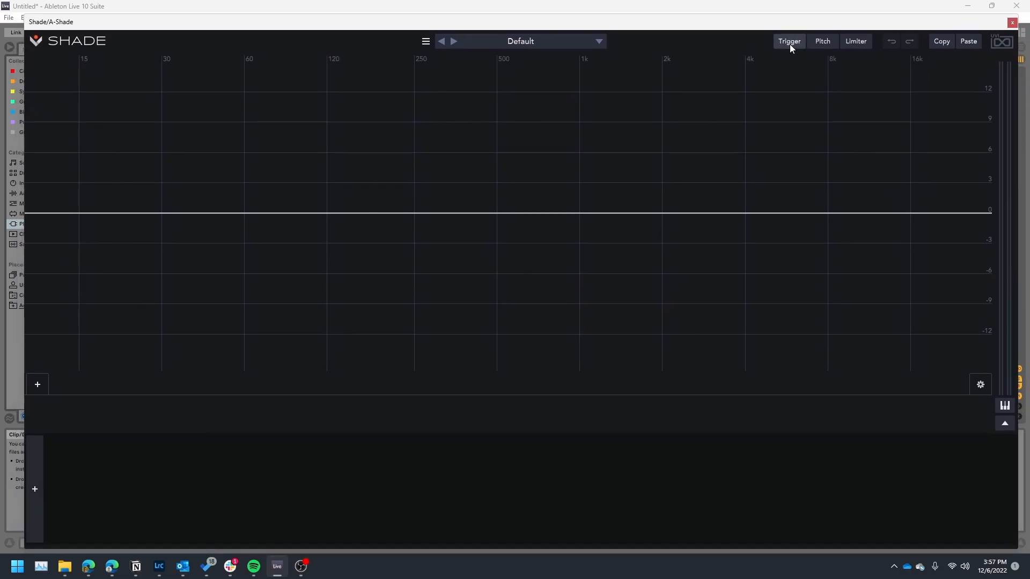
# Set Shade's trigger source to MIDI and close the plug-in window.
pyautogui.click(789, 45)
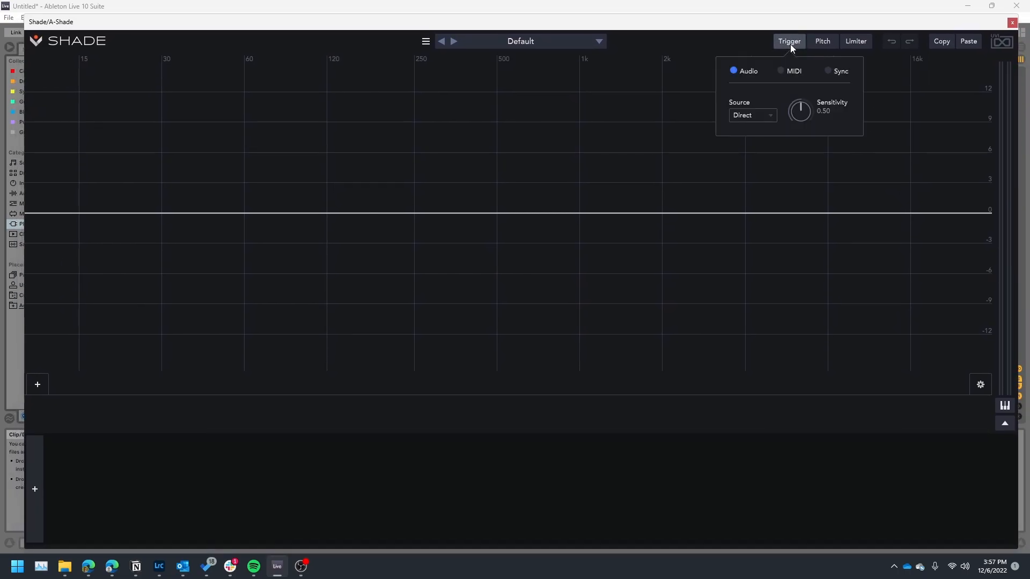
pyautogui.click(780, 70)
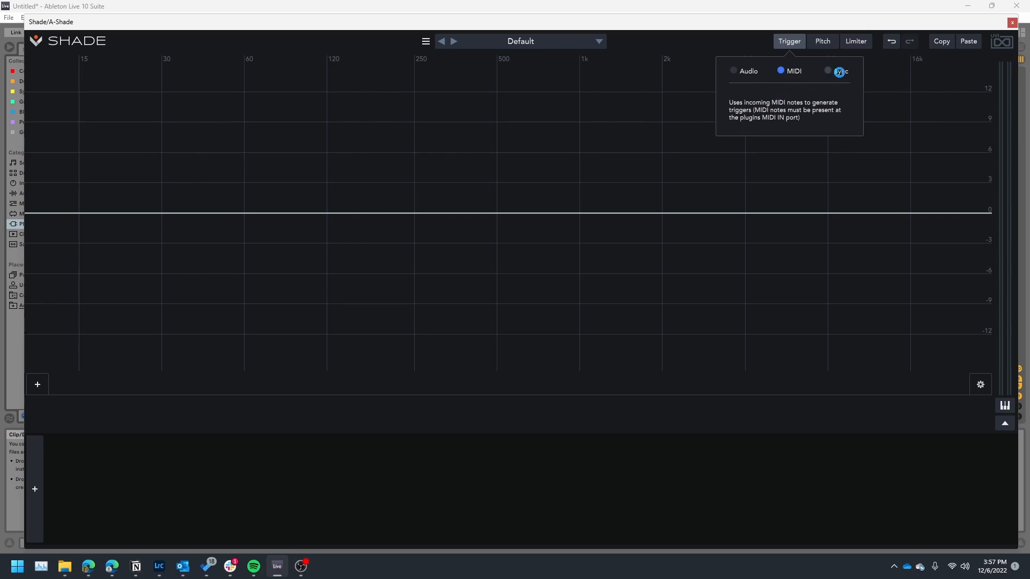
pyautogui.click(1011, 24)
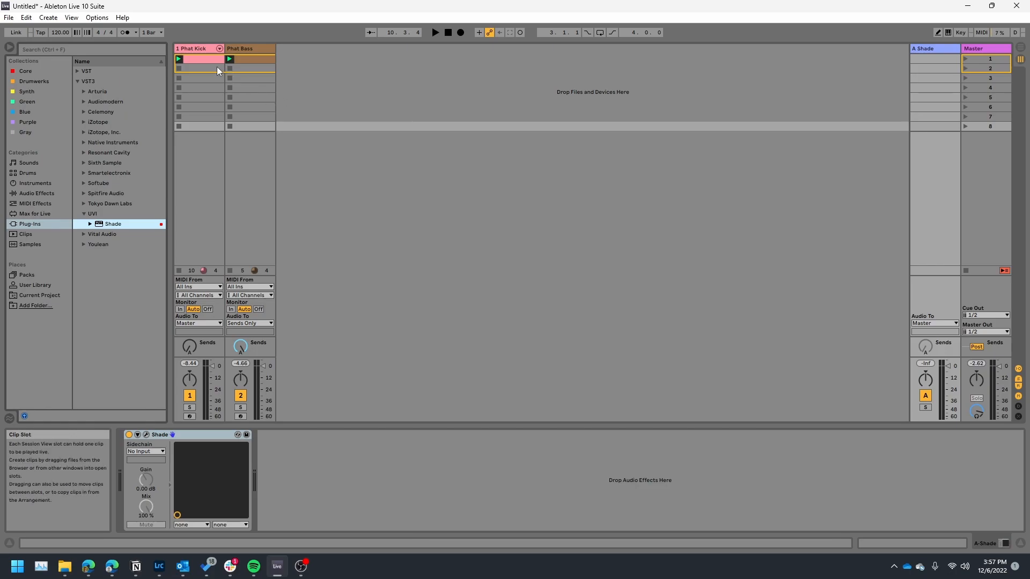
# Add an External Instrument to the C#1 pad of the Phat Kick drum rack and send its MIDI to A-Shade.
pyautogui.click(202, 59)
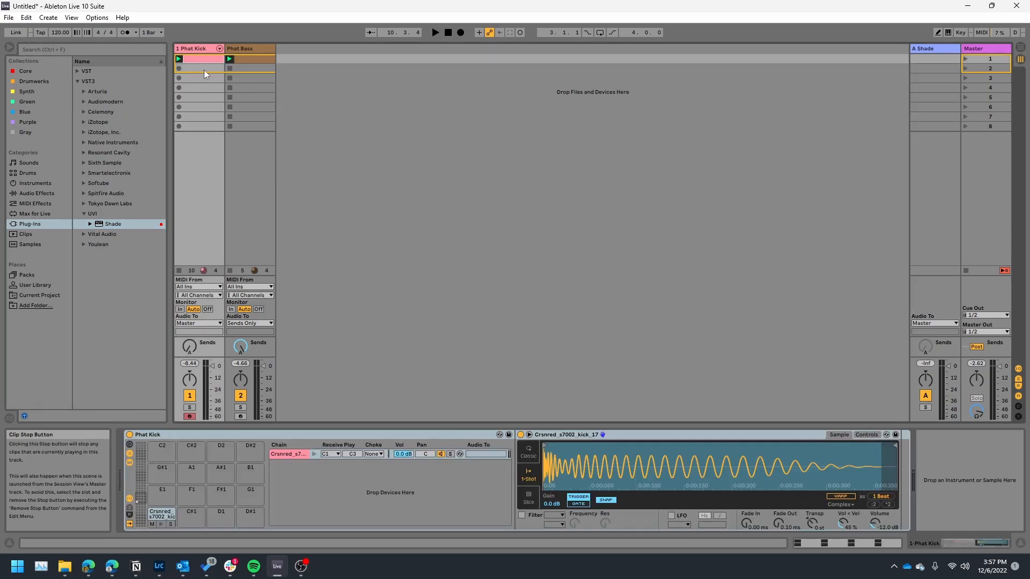
pyautogui.click(22, 184)
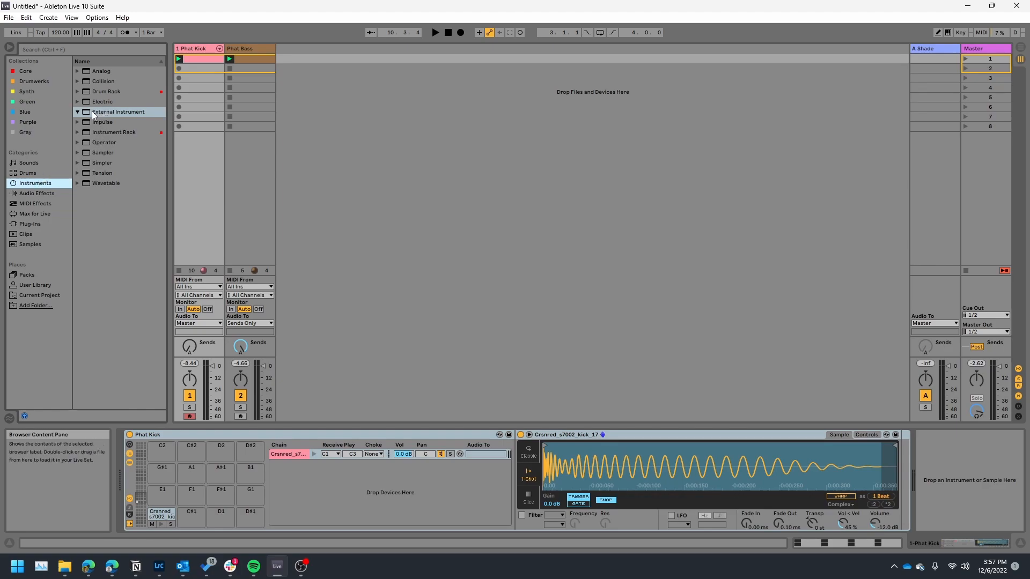
pyautogui.moveTo(88, 114); pyautogui.dragTo(209, 119)
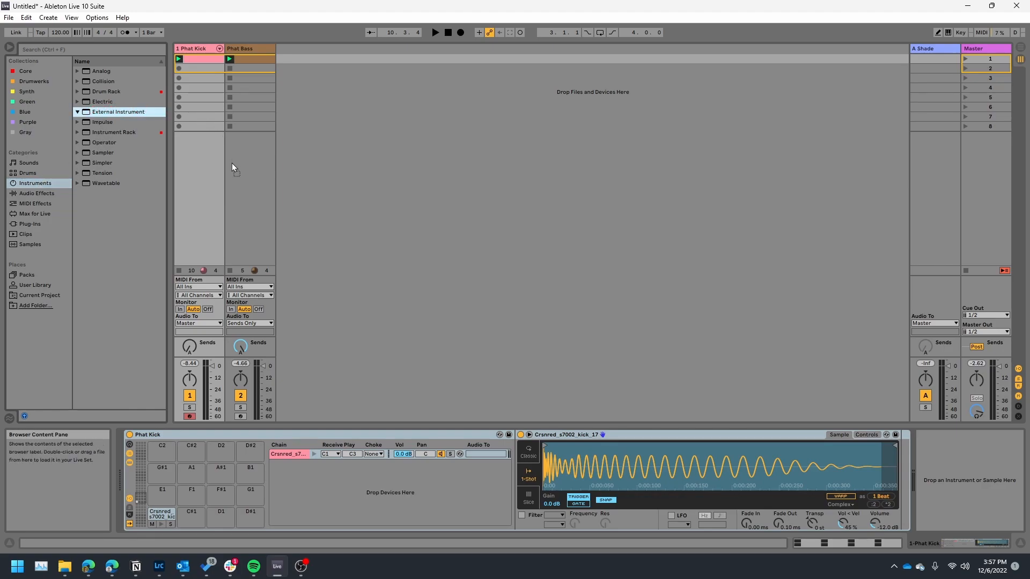
pyautogui.moveTo(198, 272); pyautogui.dragTo(187, 513)
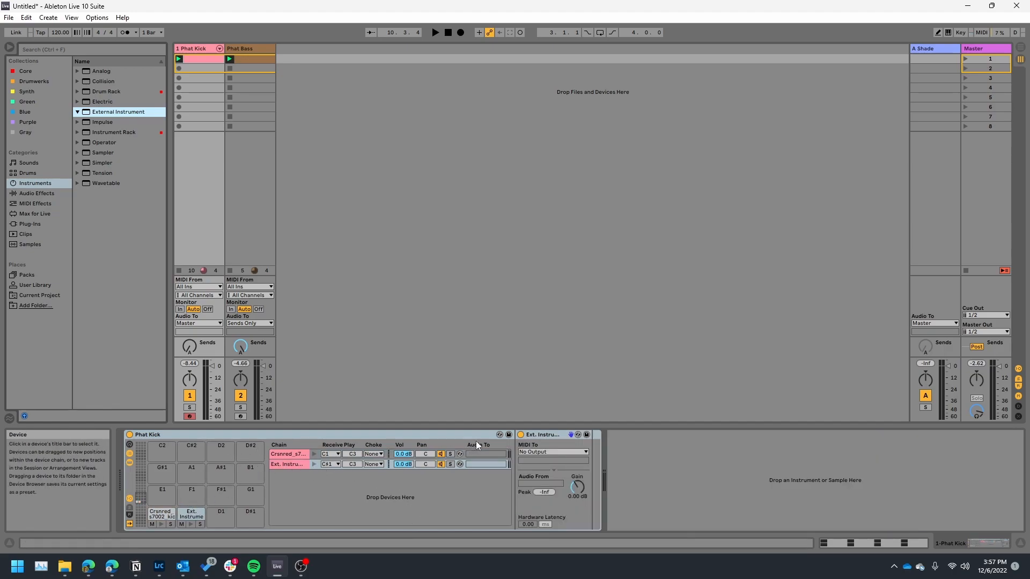
pyautogui.click(549, 453)
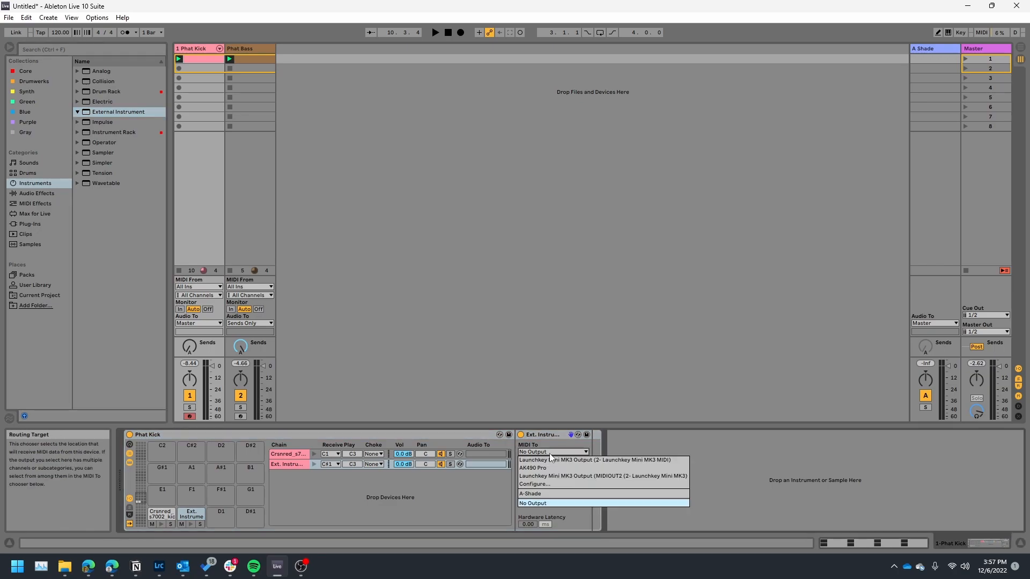
pyautogui.click(541, 494)
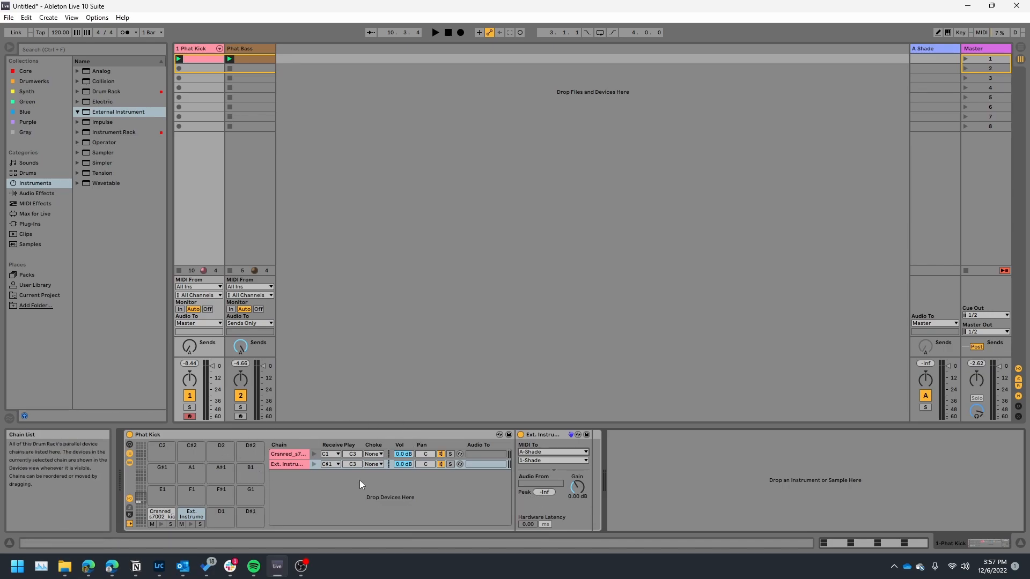
# Review the kick and External Instrument pads, and examine the MIDI notes that trigger both in the Phat Kick clip.
pyautogui.click(159, 515)
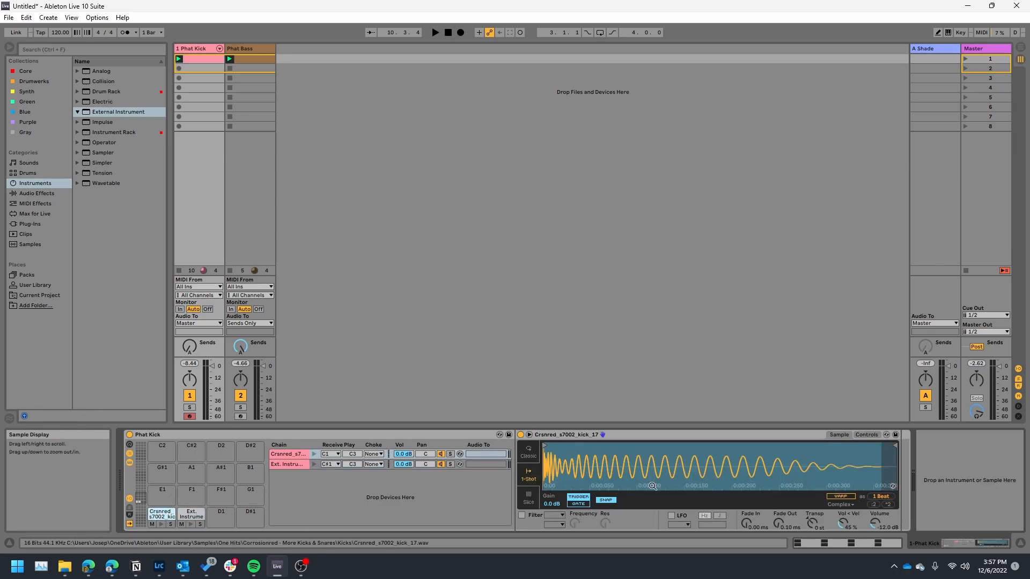
pyautogui.click(182, 515)
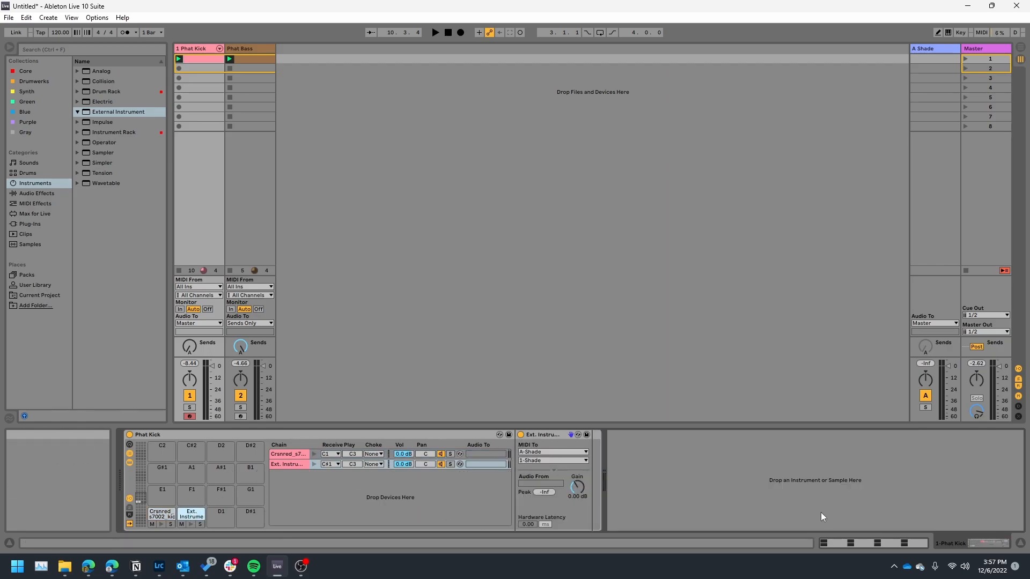
pyautogui.click(836, 542)
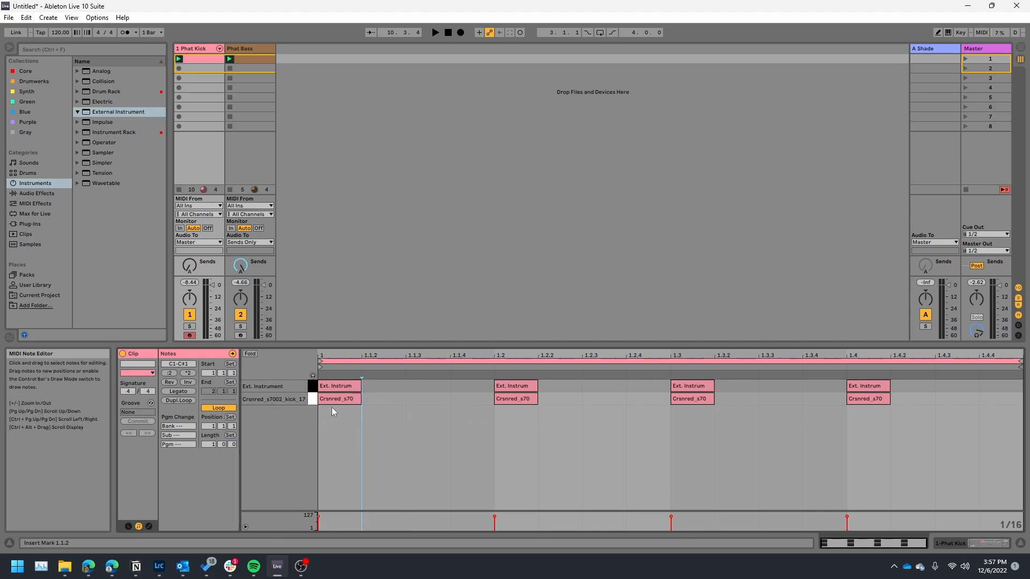
# Reopen the Shade window on the return track and play the clips briefly to check the incoming bass signal.
pyautogui.click(936, 150)
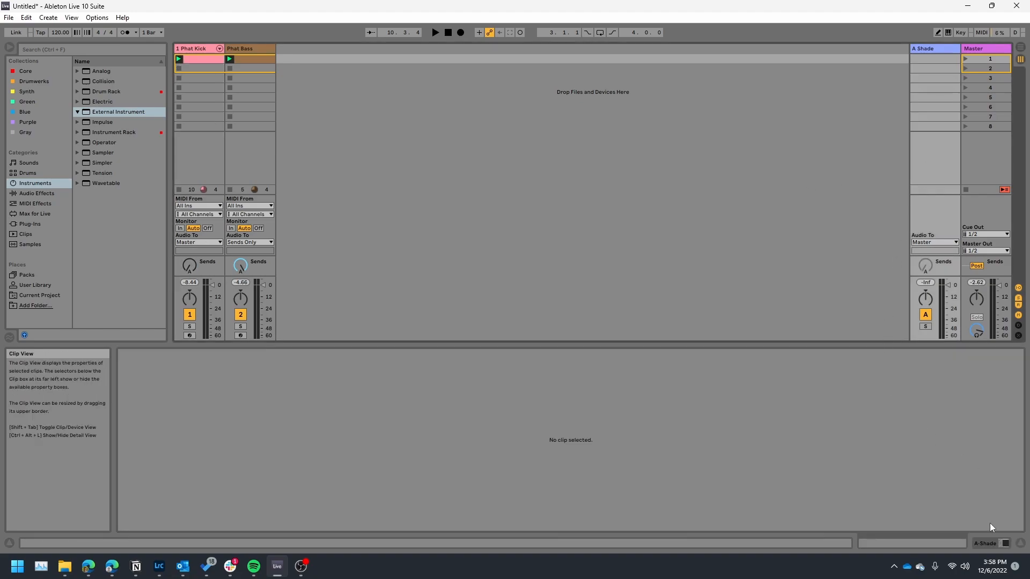
pyautogui.click(987, 538)
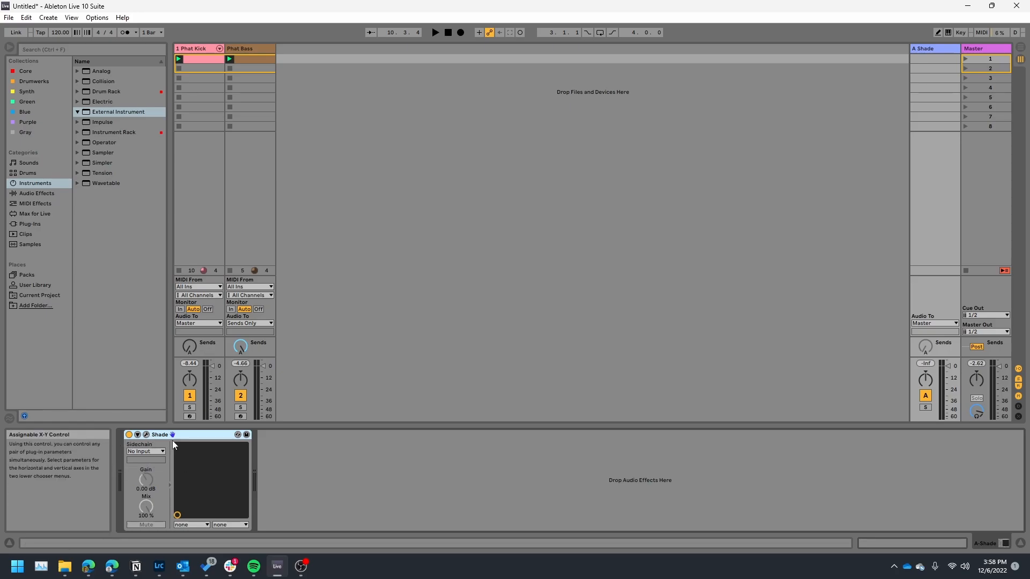
pyautogui.click(146, 435)
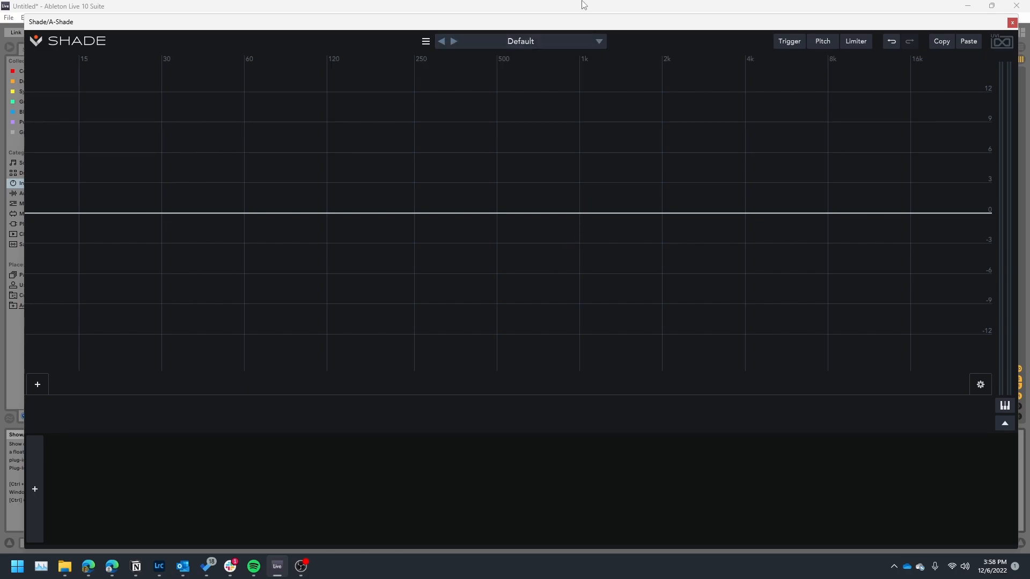
pyautogui.press('space')
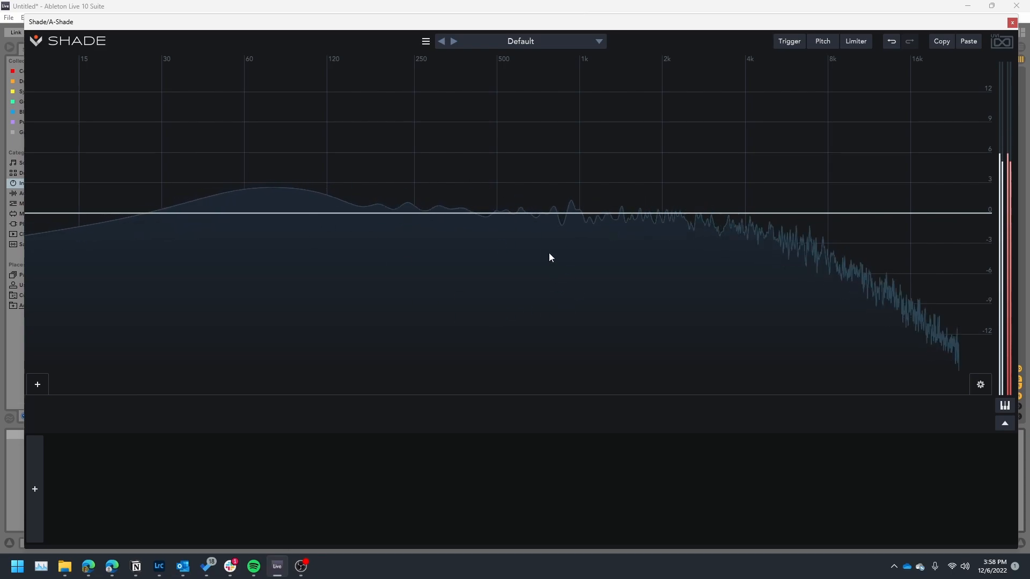
pyautogui.press('space')
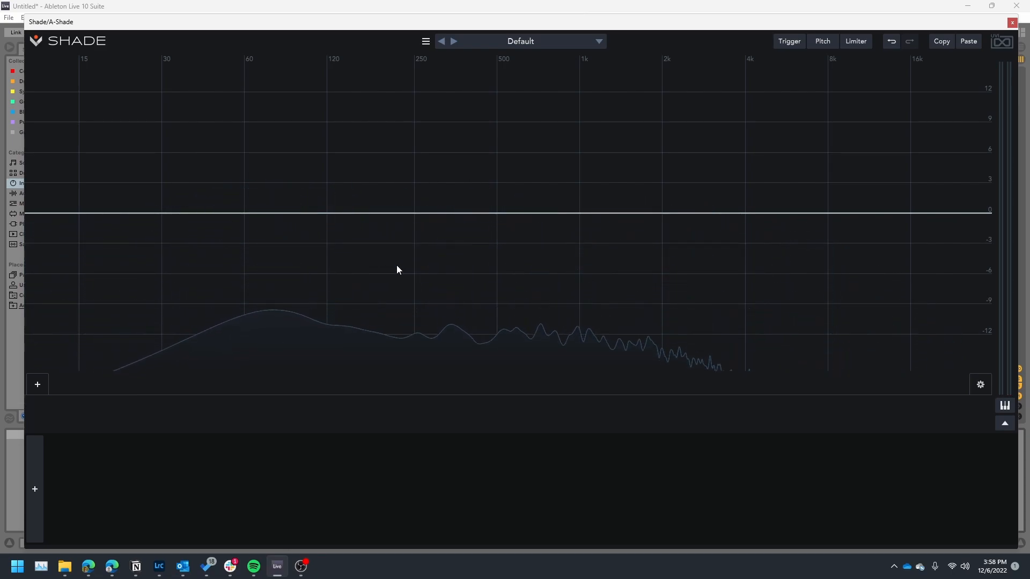
# Add an Envelope modulator in Shade and set its decay to 260 ms.
pyautogui.click(41, 471)
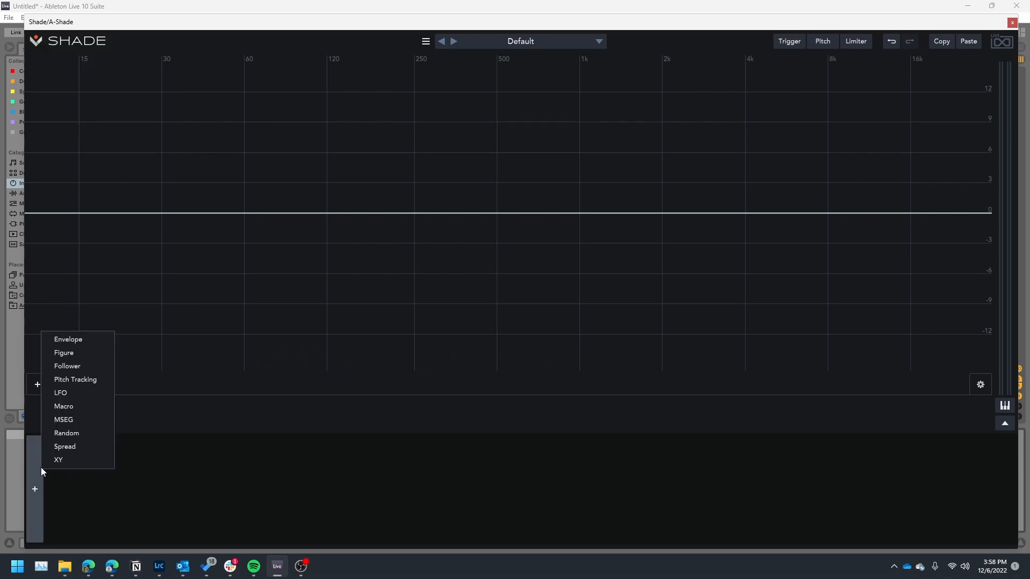
pyautogui.click(76, 343)
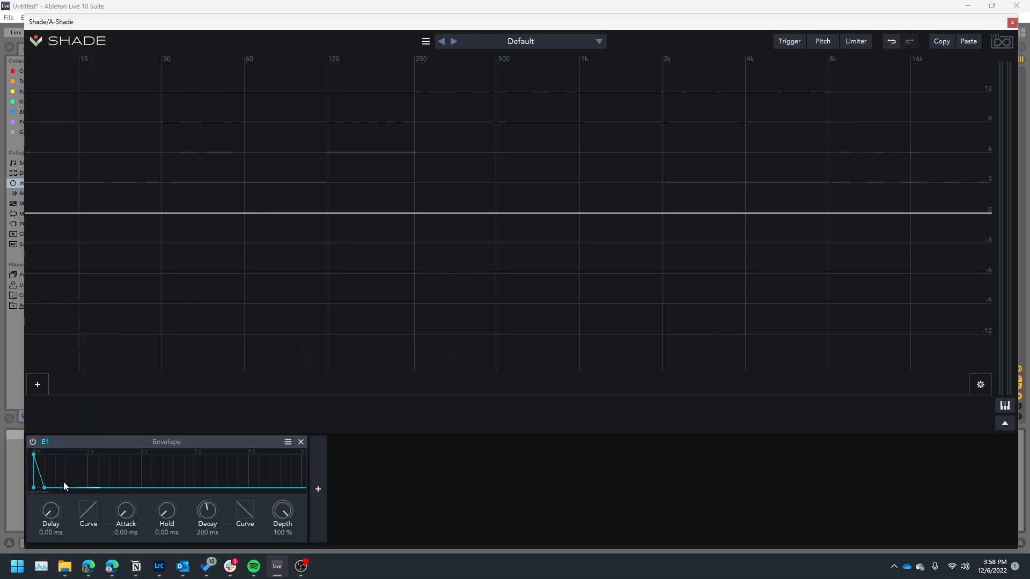
pyautogui.moveTo(45, 489); pyautogui.dragTo(48, 488)
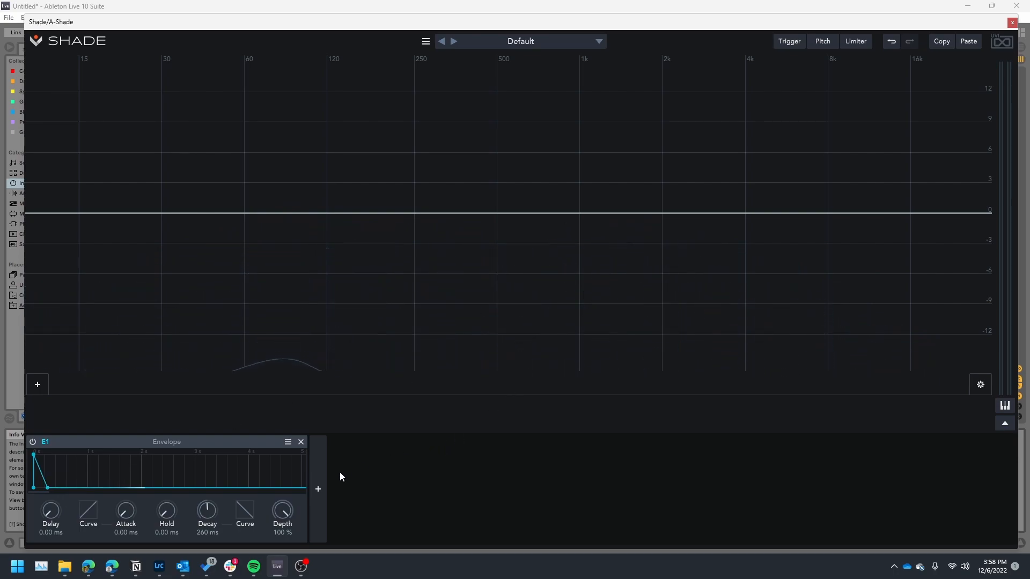
# Add a Pitch Tracking modulator in Shade and set the pitch source to MIDI.
pyautogui.click(323, 484)
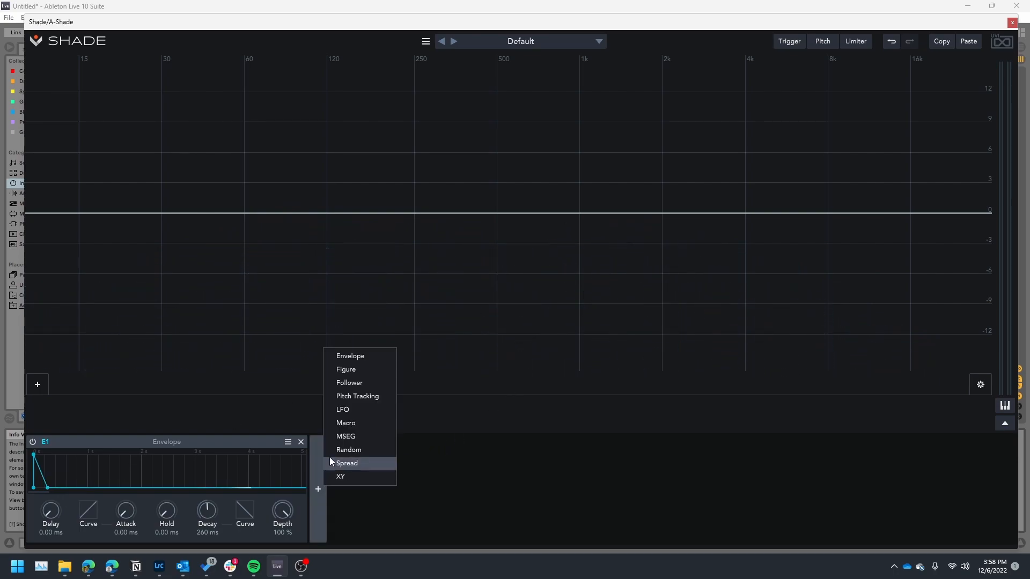
pyautogui.click(364, 397)
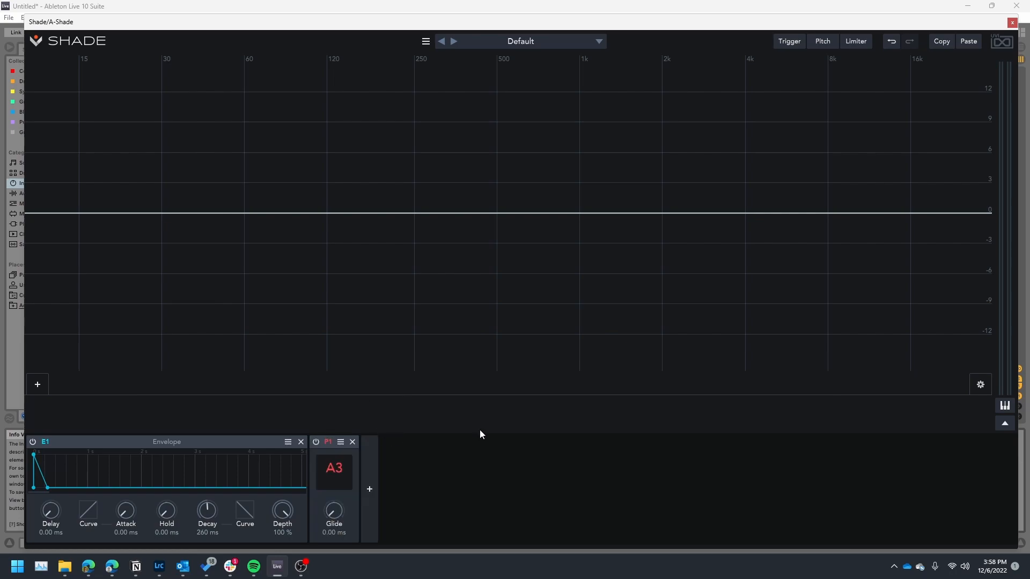
pyautogui.click(824, 43)
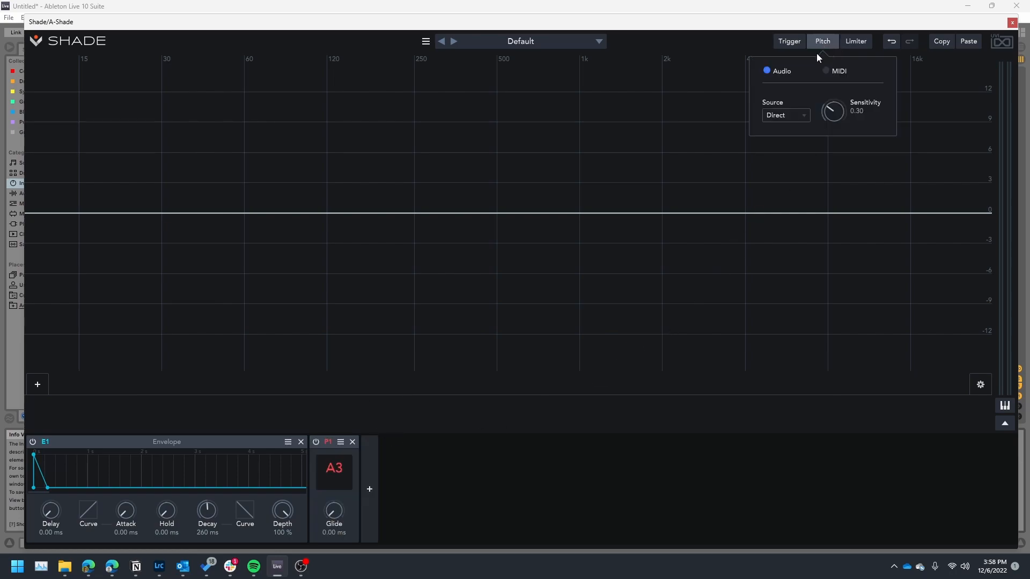
pyautogui.click(826, 71)
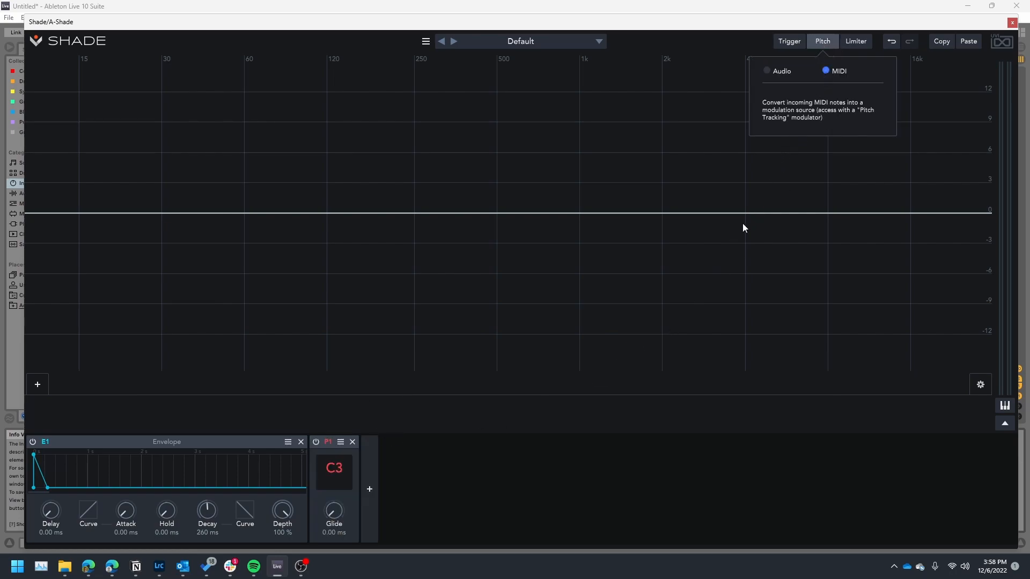
pyautogui.click(457, 500)
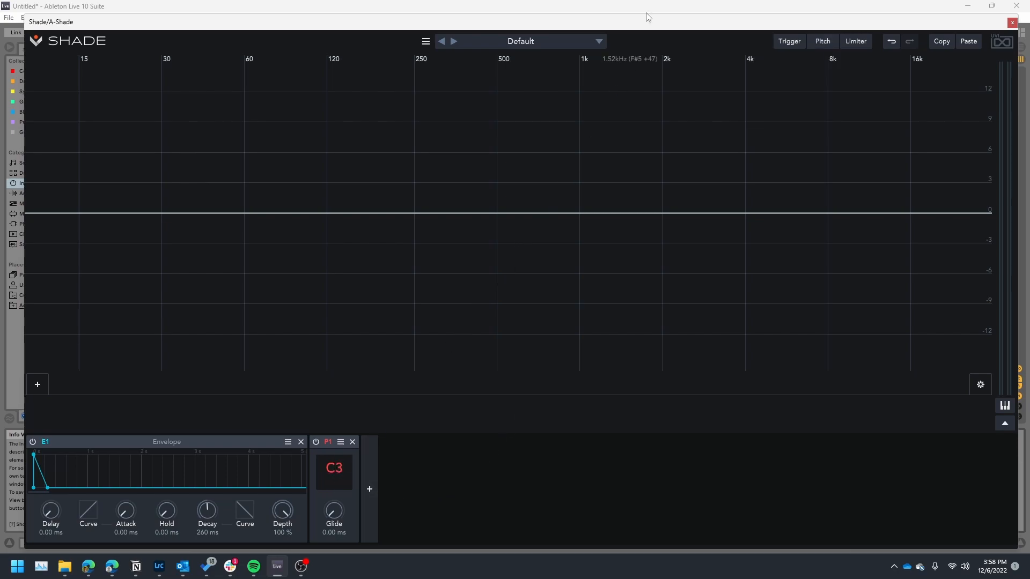
# Close the Shade window and set the External Instrument chain's play note to D3 in the Phat Kick rack.
pyautogui.click(664, 2)
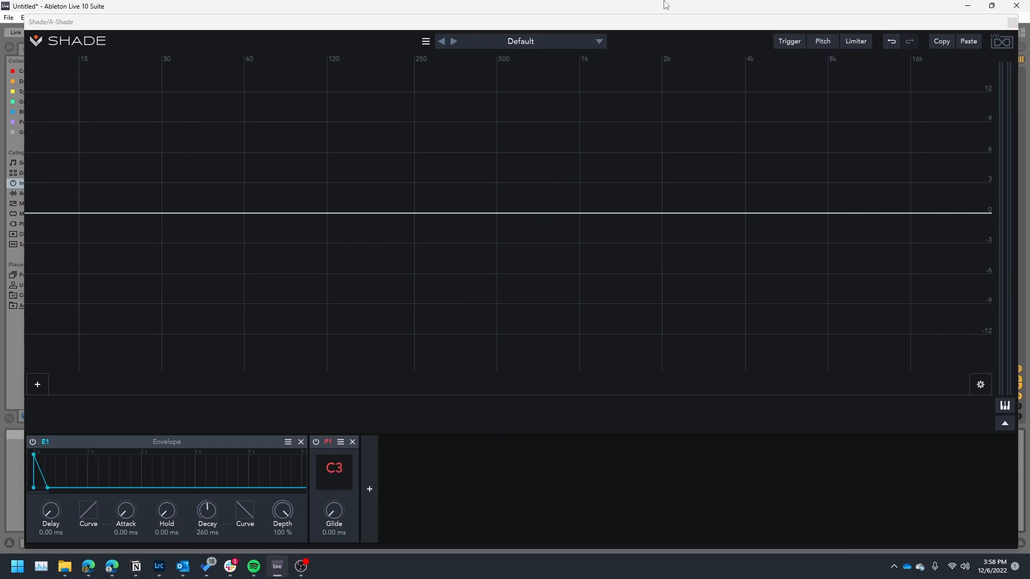
pyautogui.click(1011, 23)
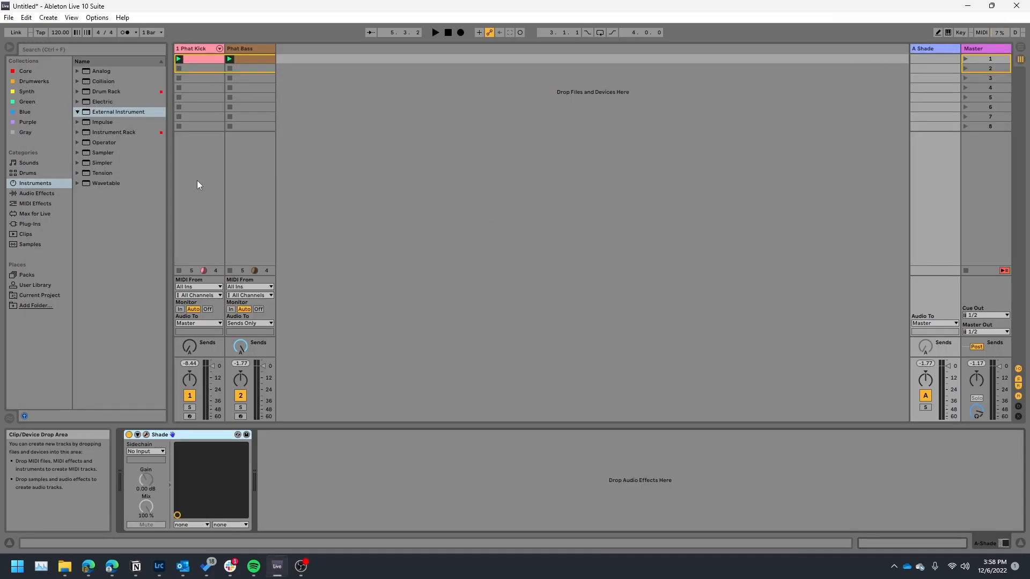
pyautogui.click(203, 149)
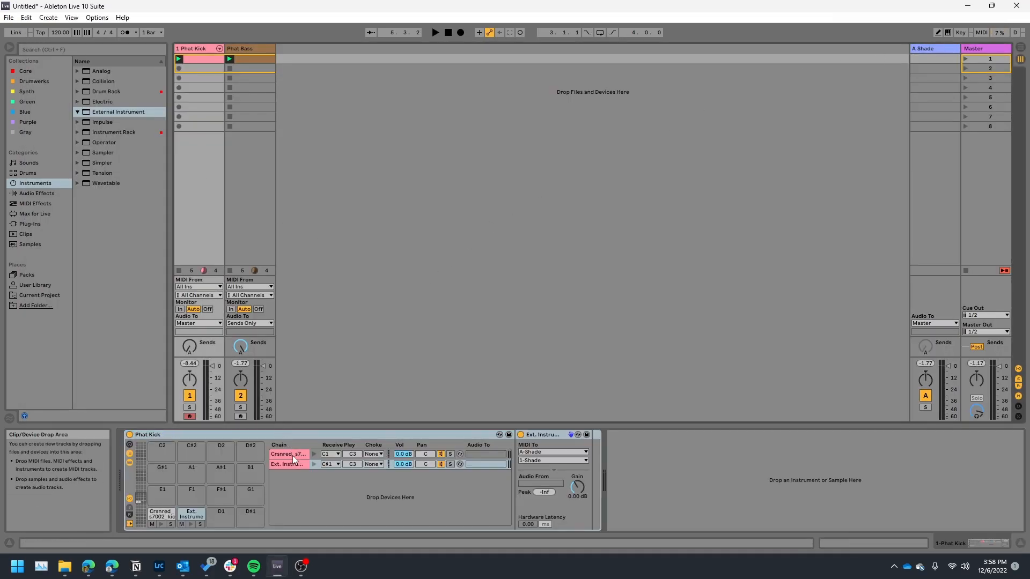
pyautogui.click(351, 465)
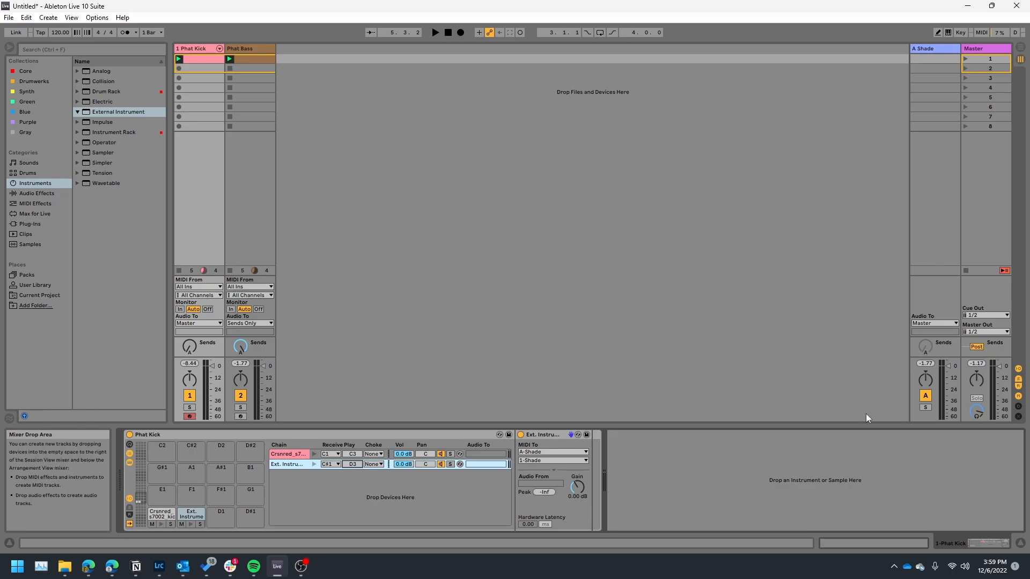
# Reopen Shade on the return track and play the clips to check which note the Pitch Tracking modulator receives.
pyautogui.click(943, 229)
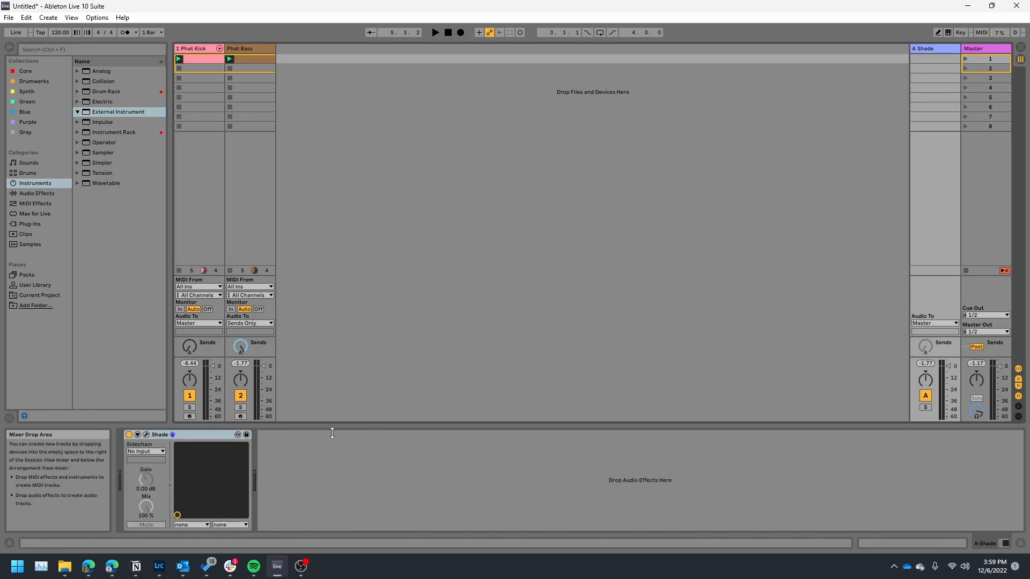
pyautogui.click(144, 435)
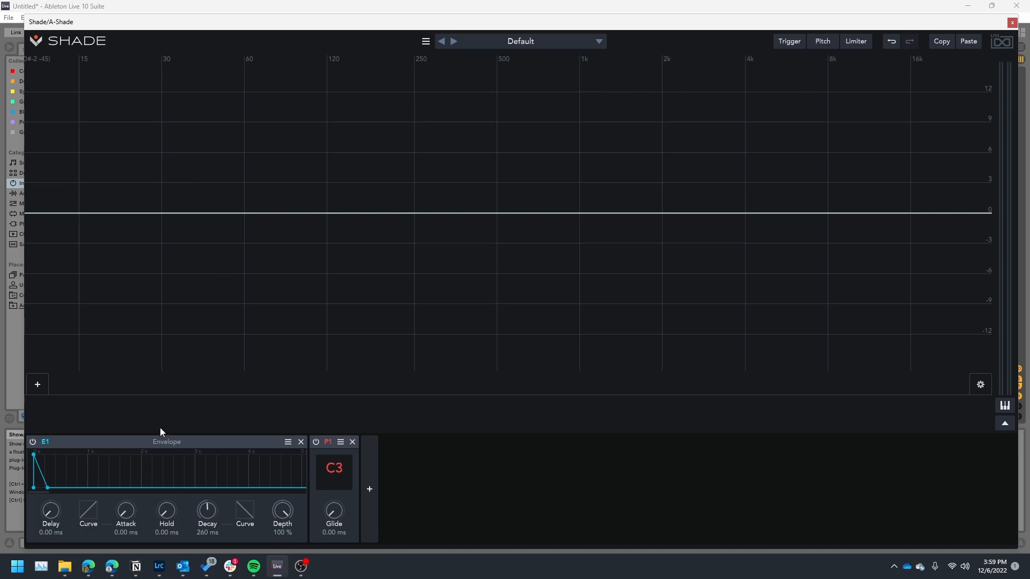
pyautogui.press('space')
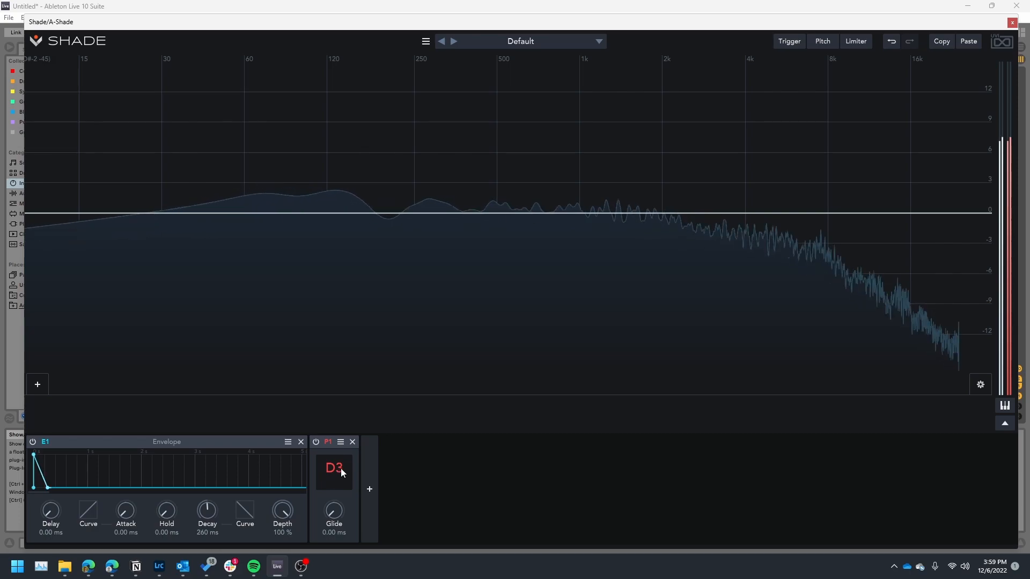
# Remove the Pitch Tracking modulator and add a Special Gain band in Shade.
pyautogui.click(352, 443)
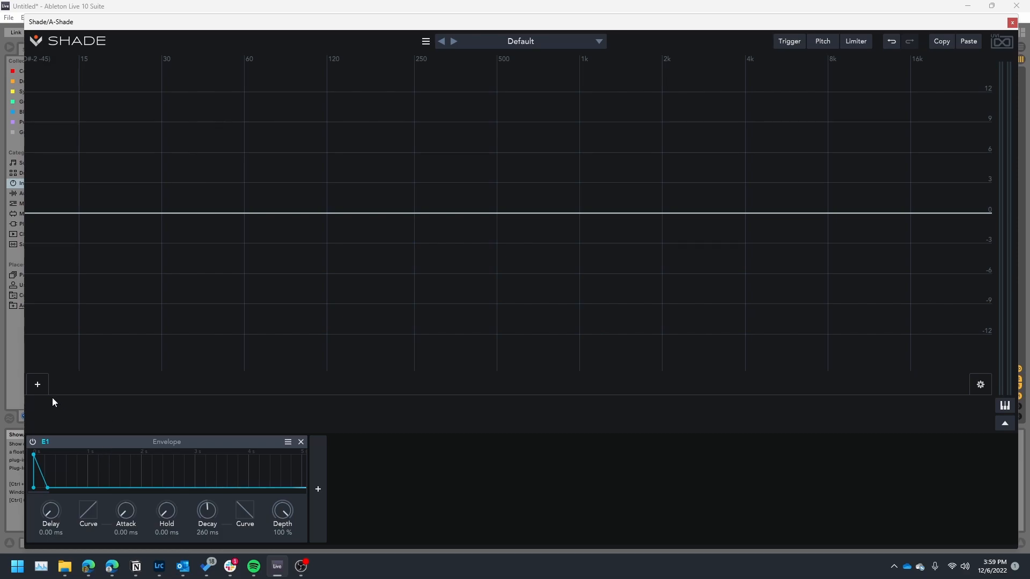
pyautogui.click(34, 385)
pyautogui.moveTo(104, 384)
pyautogui.click(159, 356)
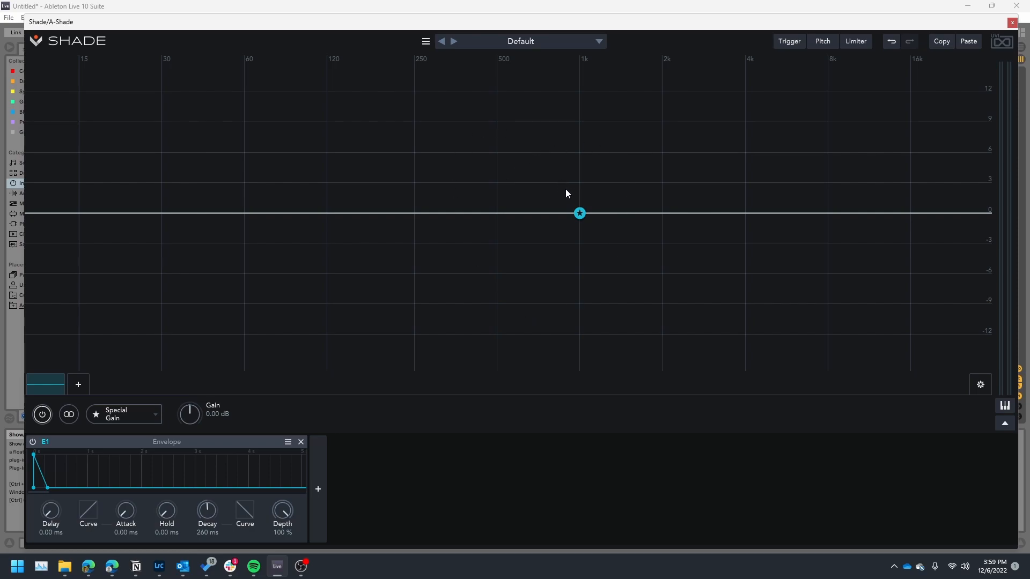
pyautogui.moveTo(579, 214)
pyautogui.mouseDown()
pyautogui.moveTo(577, 374)
pyautogui.moveTo(568, 329)
pyautogui.moveTo(504, 289)
pyautogui.moveTo(573, 256)
pyautogui.moveTo(575, 213)
pyautogui.mouseUp()
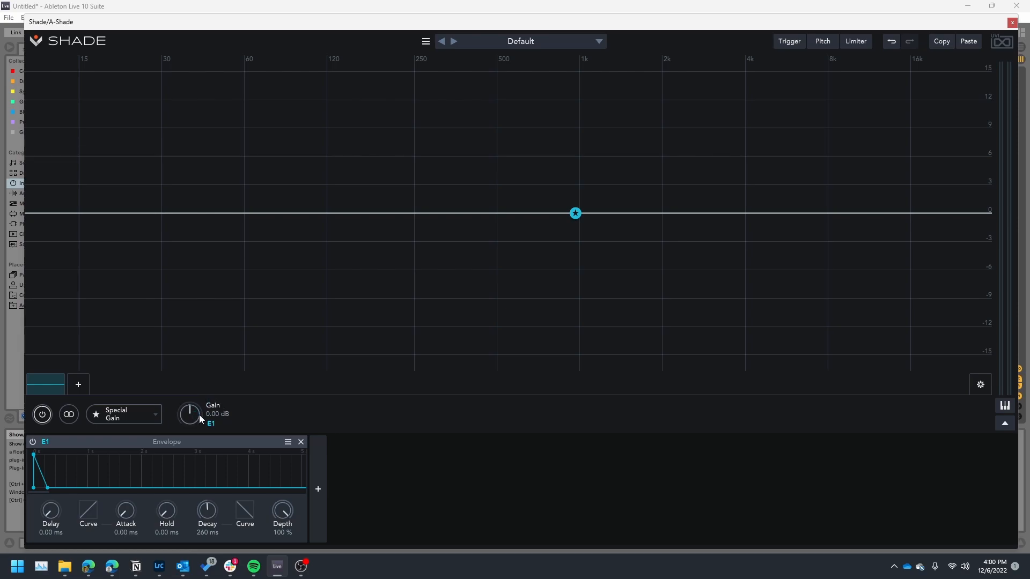
# Modulate the band's Gain with the Envelope at a depth of about -23.5 dB and play the clips to hear the ducking.
pyautogui.moveTo(208, 423)
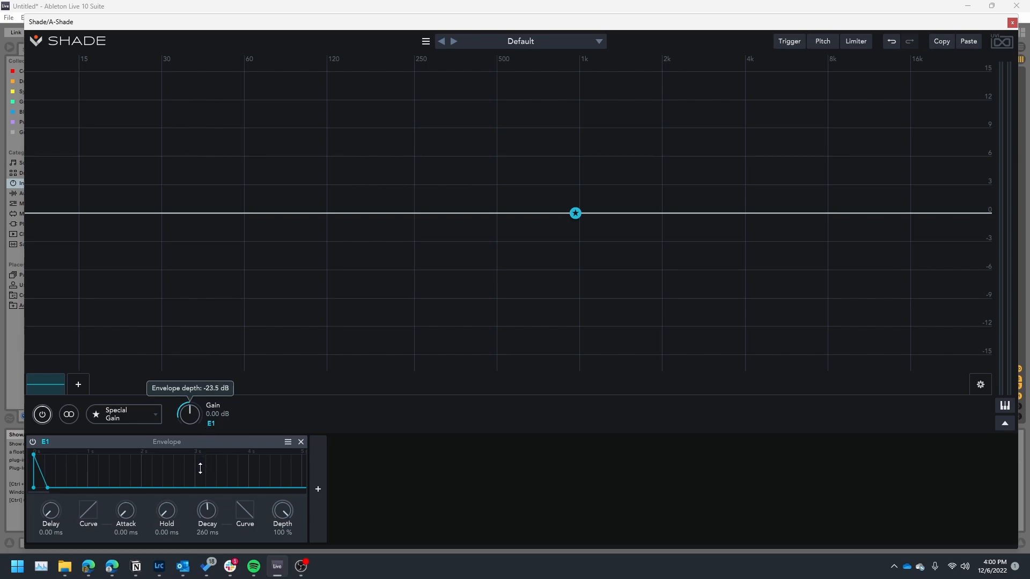
pyautogui.moveTo(200, 468); pyautogui.dragTo(202, 473)
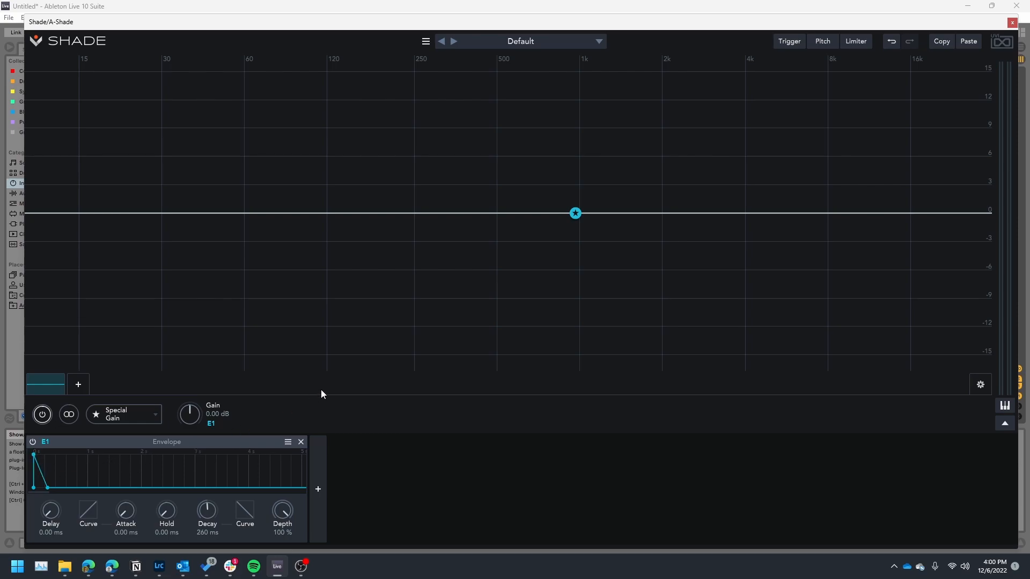
pyautogui.press('space')
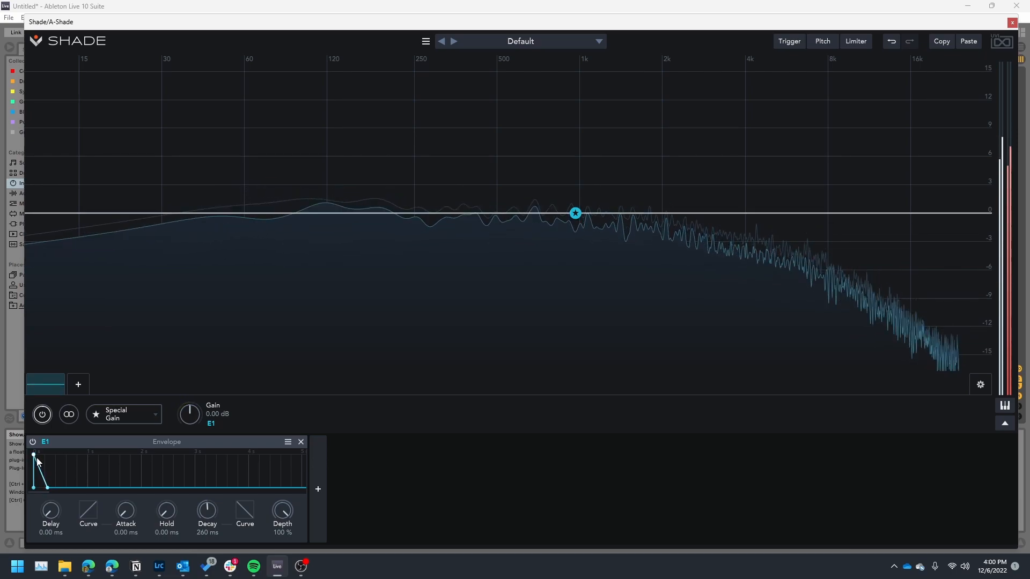
# Set the Envelope's attack to 2.02 ms, hold to 0.93 ms and decay to 247 ms.
pyautogui.moveTo(131, 514); pyautogui.dragTo(128, 495)
pyautogui.moveTo(134, 447); pyautogui.dragTo(101, 520)
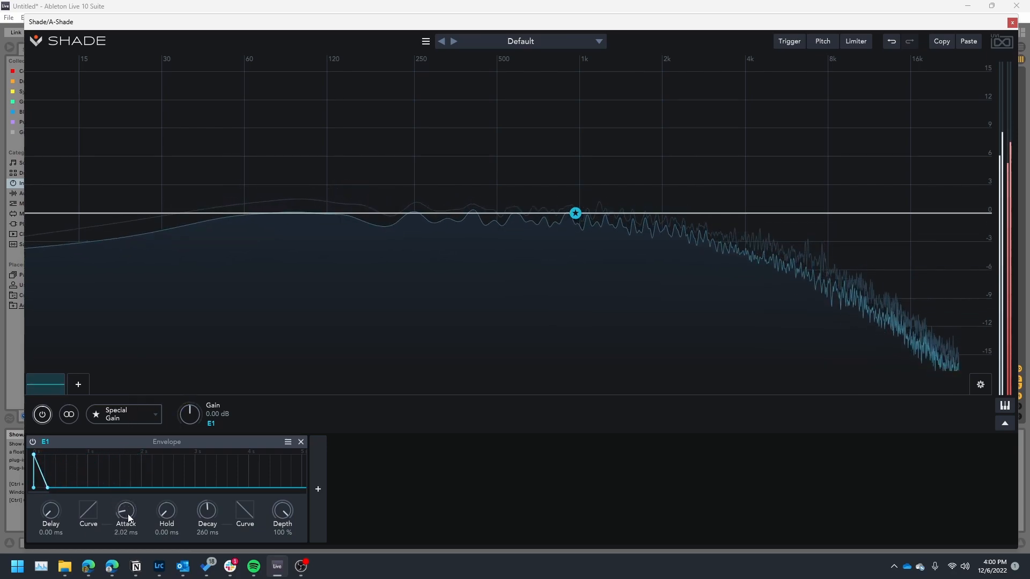
pyautogui.moveTo(168, 500); pyautogui.dragTo(163, 551)
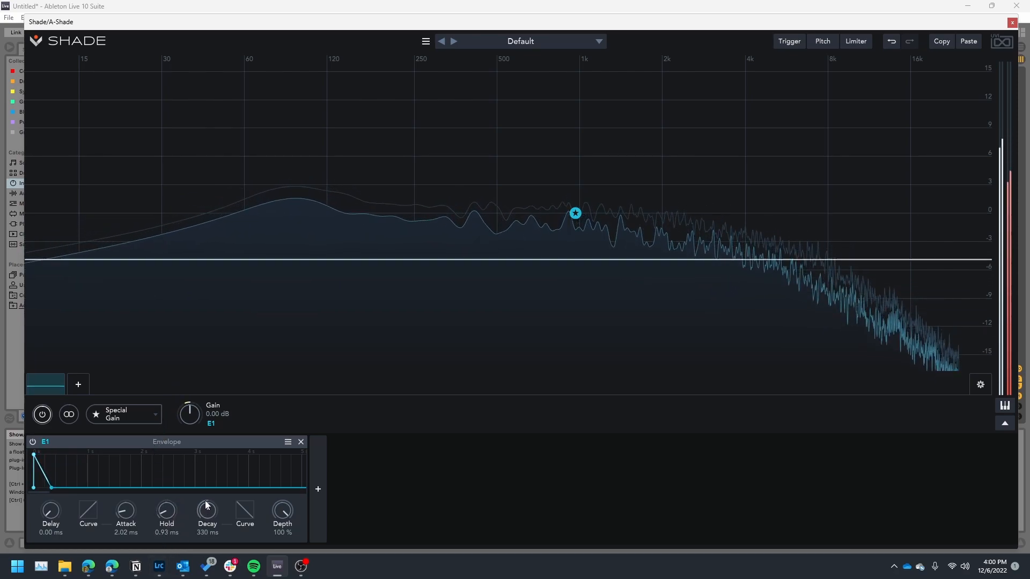
pyautogui.moveTo(206, 510); pyautogui.dragTo(245, 486)
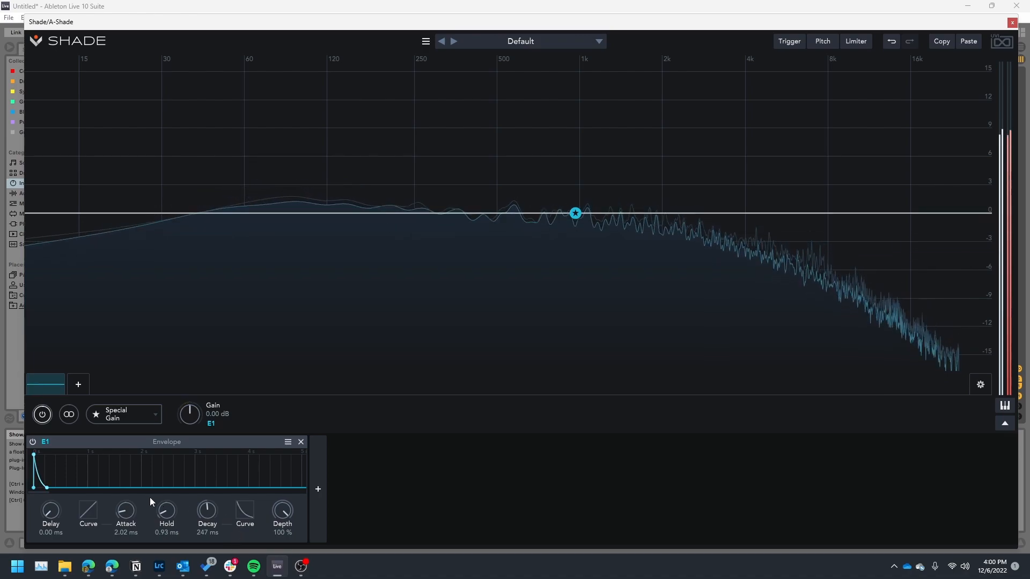
# Bend the Envelope's decay curve outward so the level stays high before falling off.
pyautogui.scroll(4, 40, 477)
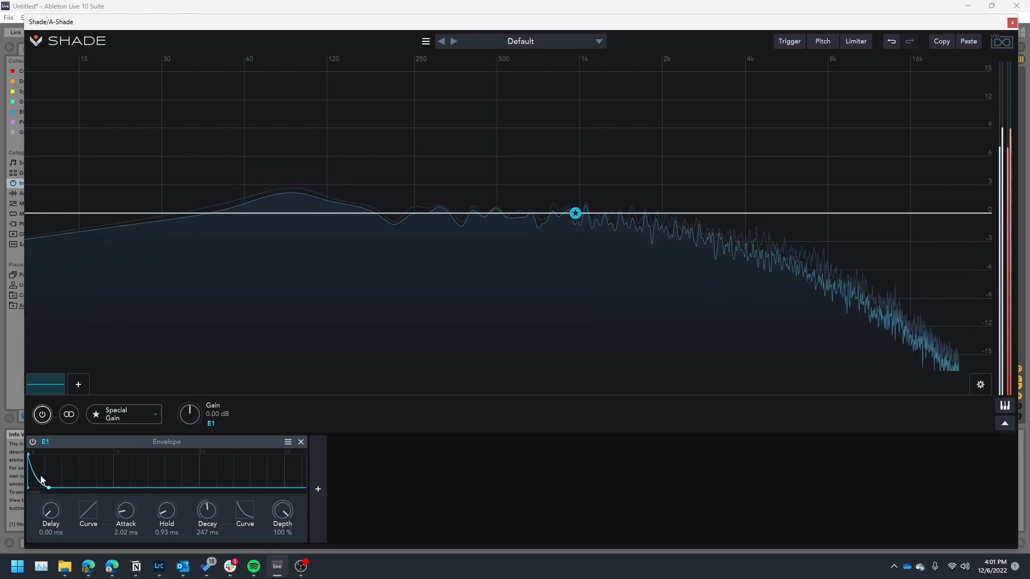
pyautogui.scroll(3, 40, 475)
pyautogui.scroll(2, 27, 491)
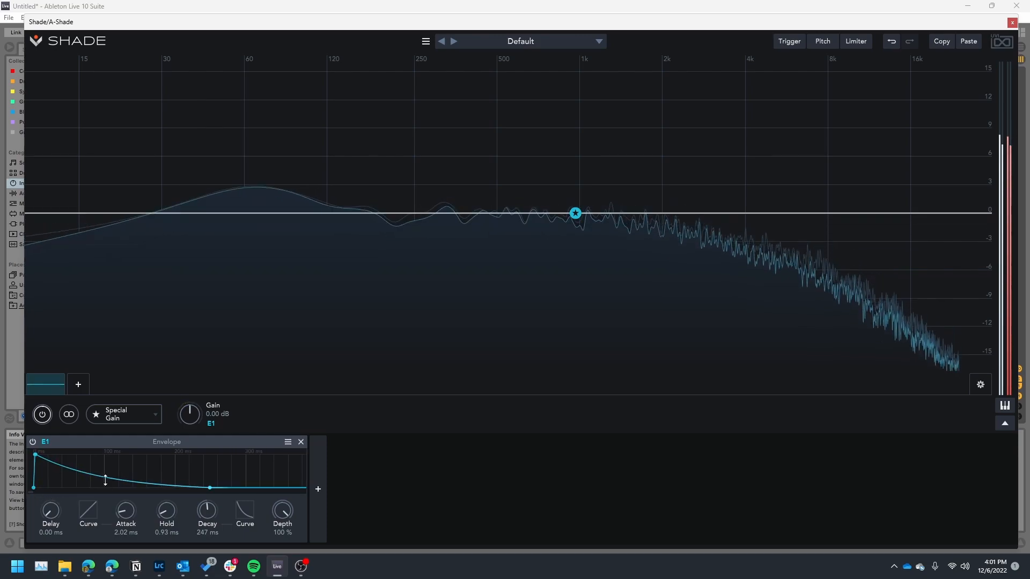
pyautogui.moveTo(129, 484); pyautogui.dragTo(107, 426)
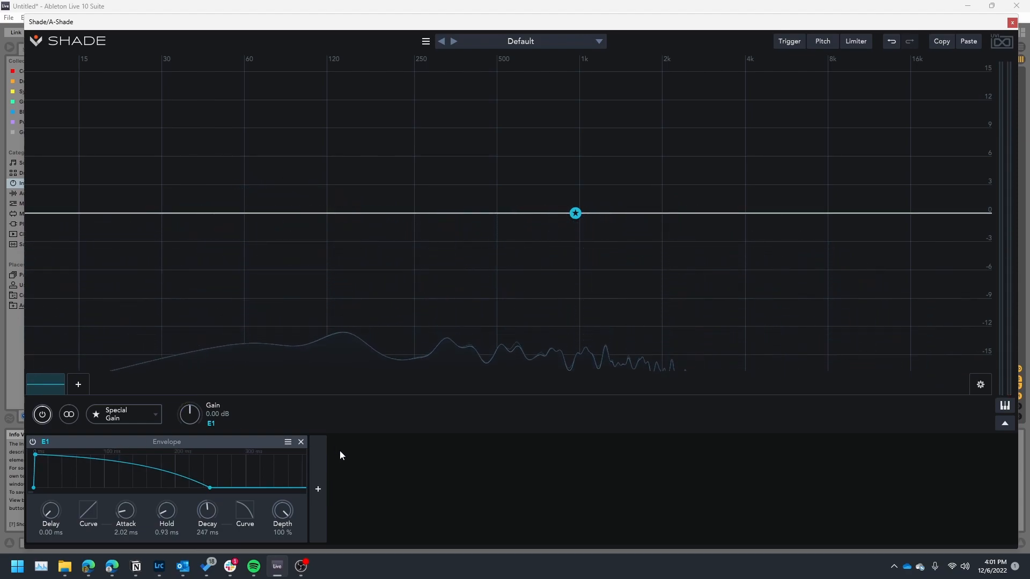
# Add an MSEG modulator, bypass the Envelope, and assign the MSEG to the band's Gain with a negative depth.
pyautogui.click(317, 476)
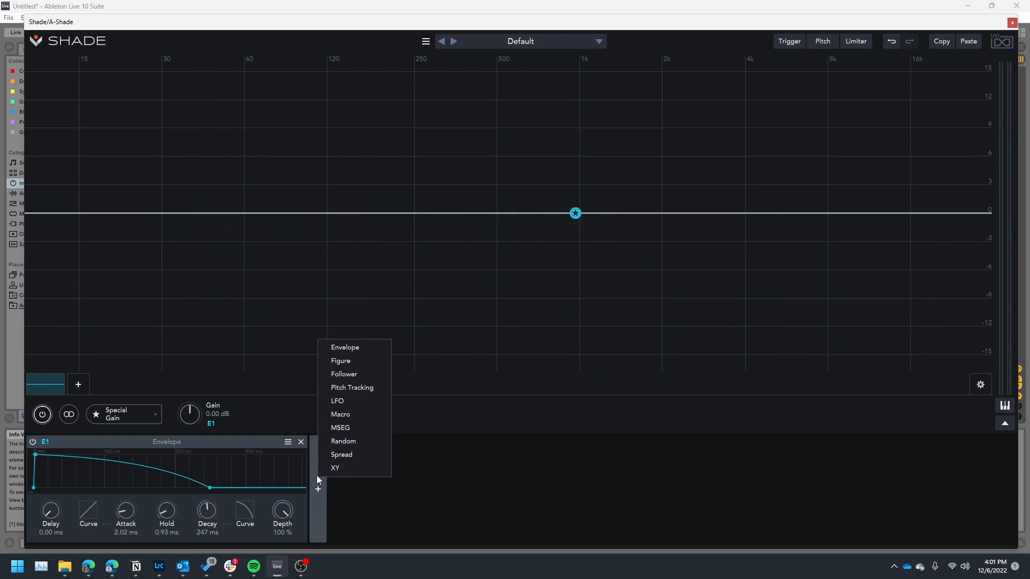
pyautogui.click(342, 428)
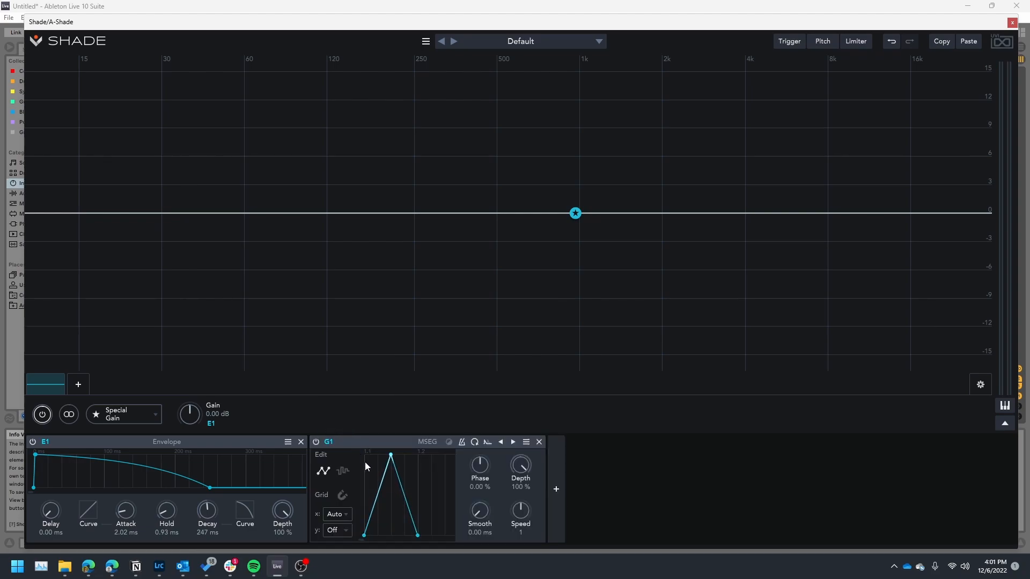
pyautogui.moveTo(328, 442); pyautogui.dragTo(198, 417)
pyautogui.click(33, 442)
pyautogui.moveTo(226, 423); pyautogui.dragTo(214, 470)
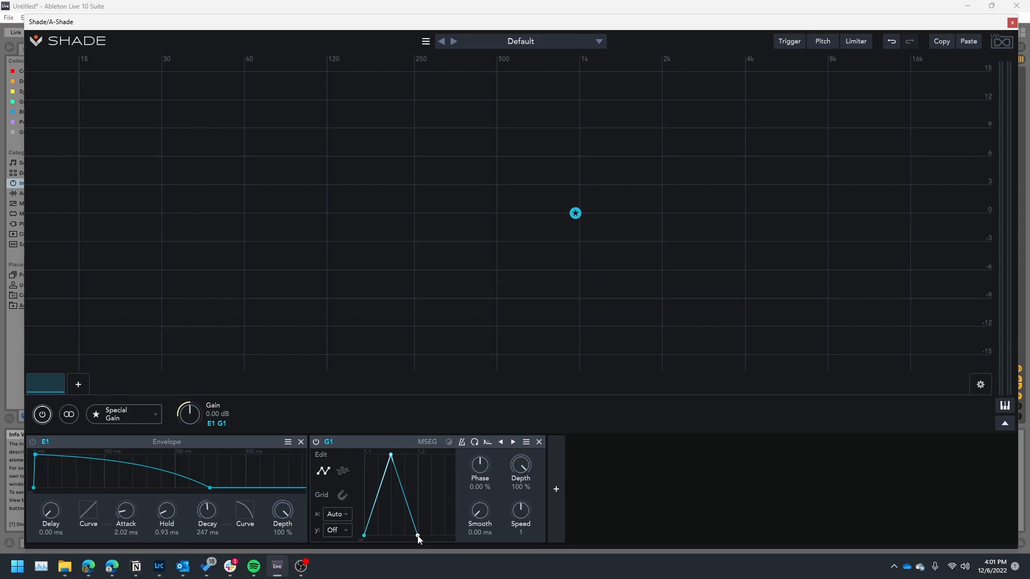
# Turn off the MSEG's looping, move its peak to the start, and shape a short outward-curved decay while the clips play.
pyautogui.click(474, 443)
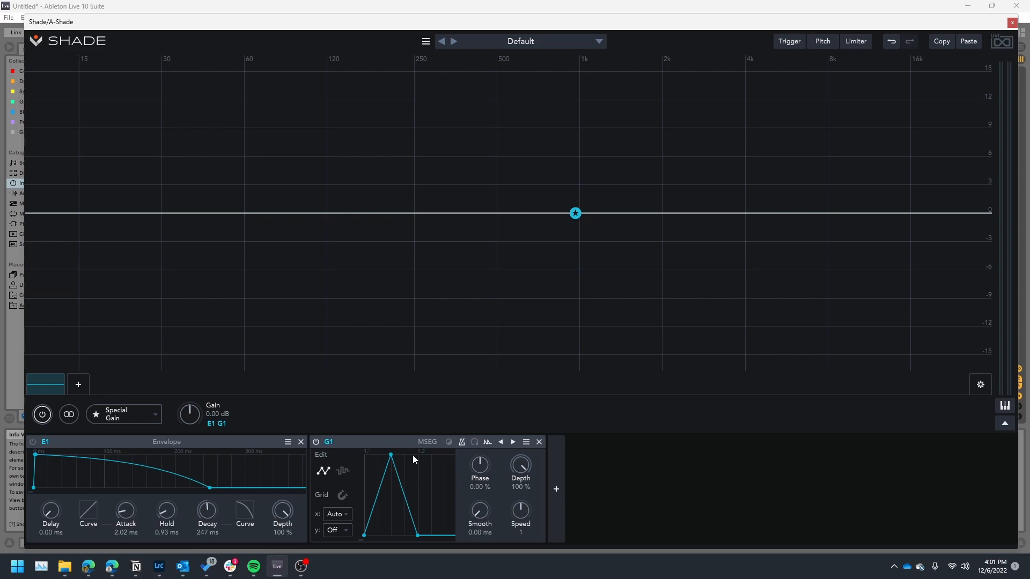
pyautogui.press('space')
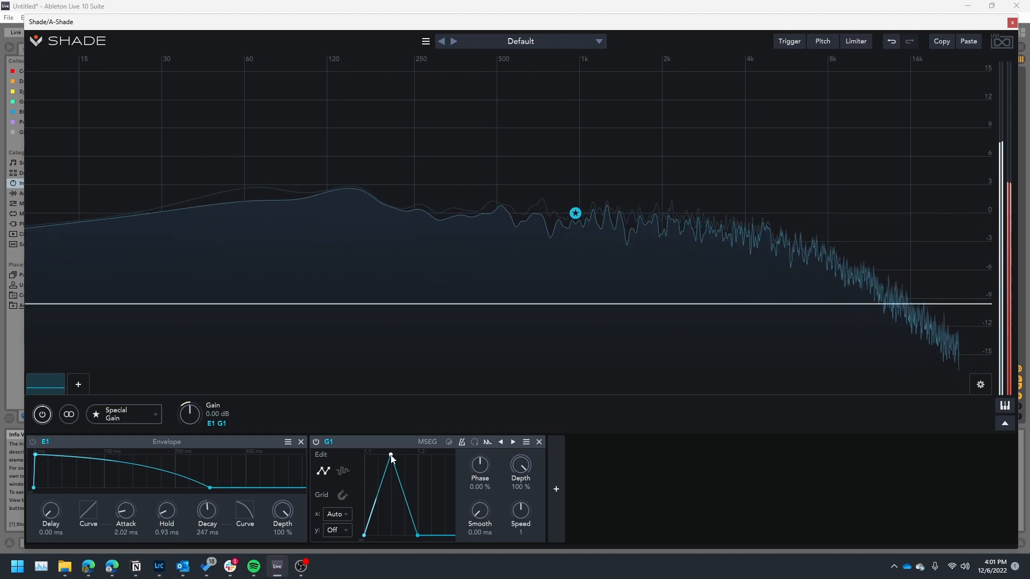
pyautogui.moveTo(391, 456); pyautogui.dragTo(355, 455)
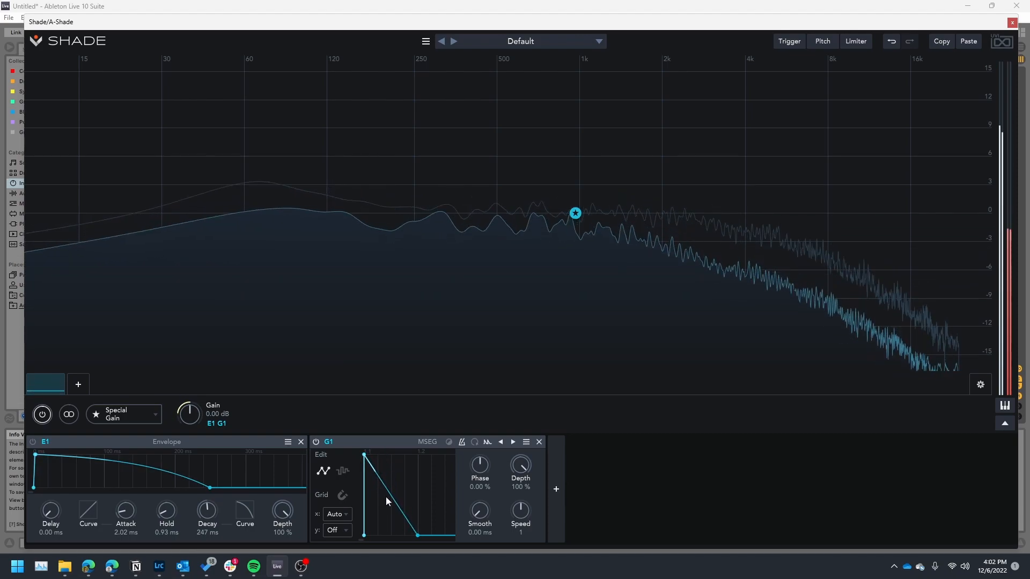
pyautogui.moveTo(394, 501); pyautogui.dragTo(402, 471)
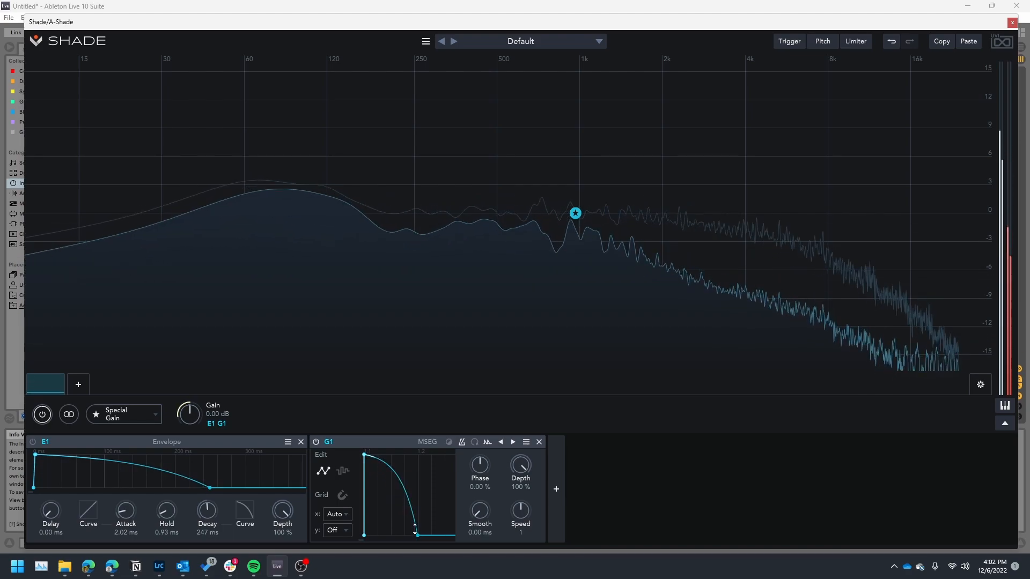
pyautogui.moveTo(416, 536); pyautogui.dragTo(401, 536)
pyautogui.moveTo(394, 492)
pyautogui.mouseDown()
pyautogui.moveTo(387, 562)
pyautogui.moveTo(388, 481)
pyautogui.mouseUp()
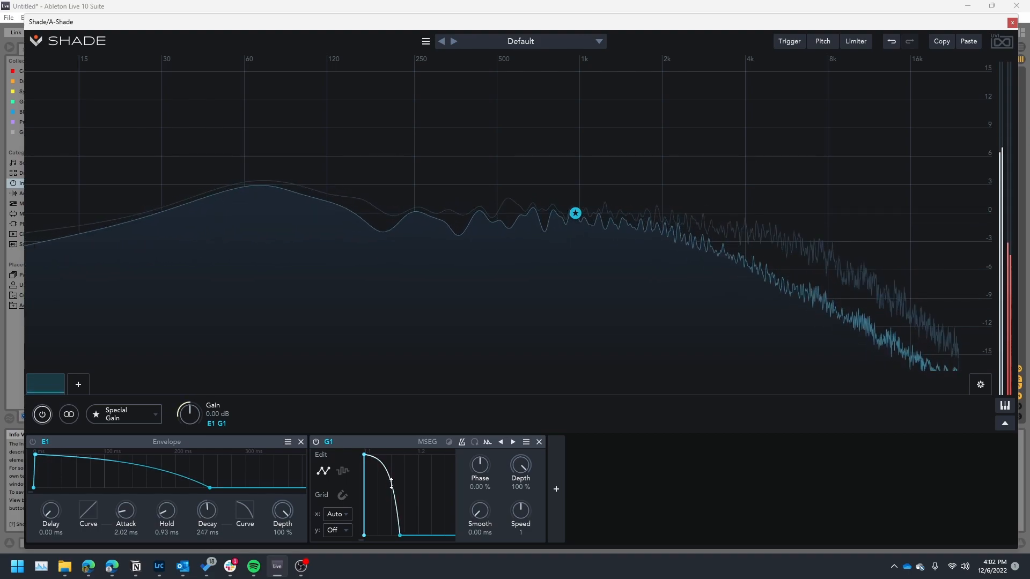
pyautogui.moveTo(403, 535); pyautogui.dragTo(440, 548)
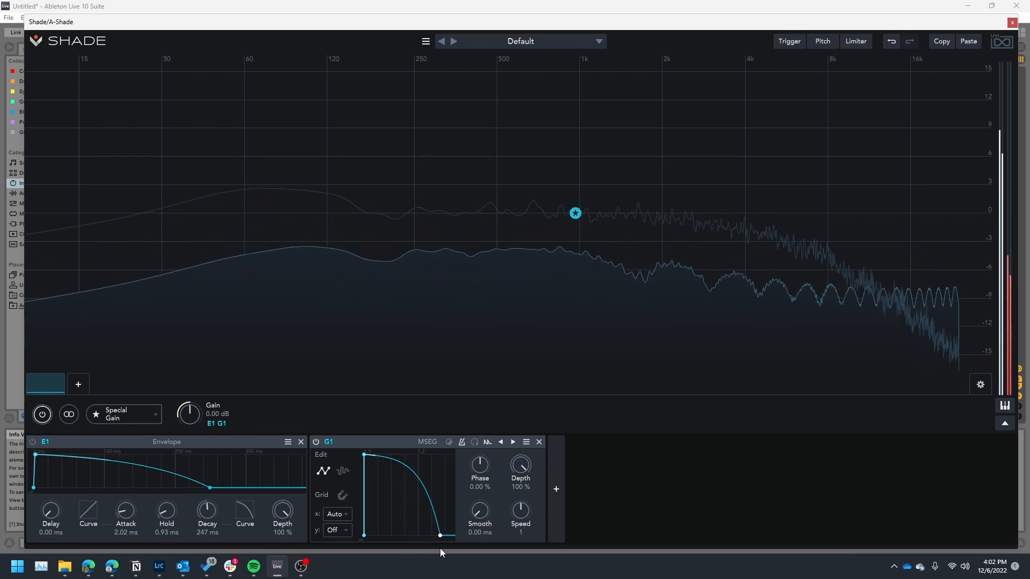
pyautogui.moveTo(440, 548); pyautogui.dragTo(398, 545)
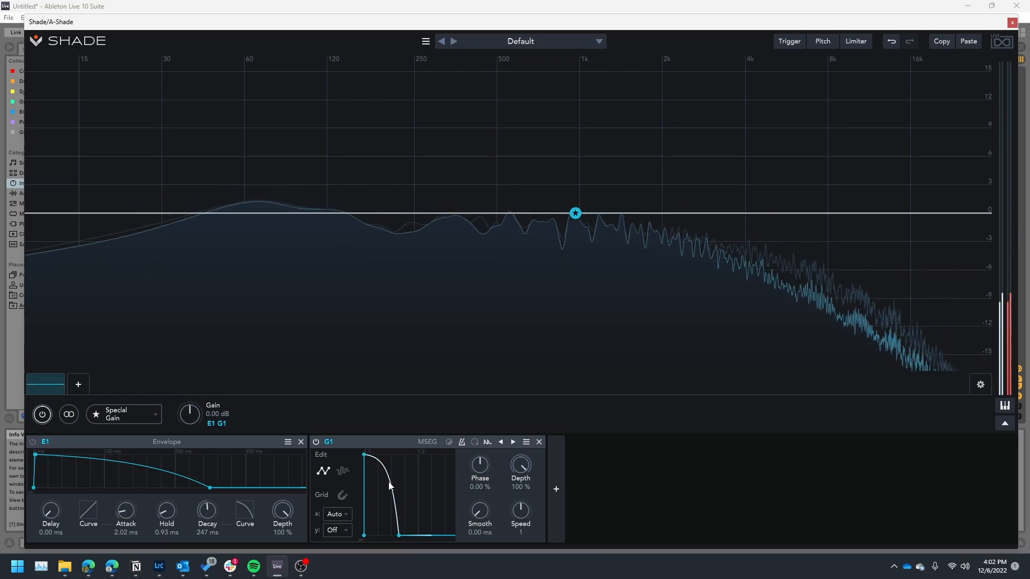
# Add an LFO modulator, bypass the MSEG, and assign the LFO to the band's Gain with a negative depth.
pyautogui.click(554, 459)
pyautogui.click(533, 392)
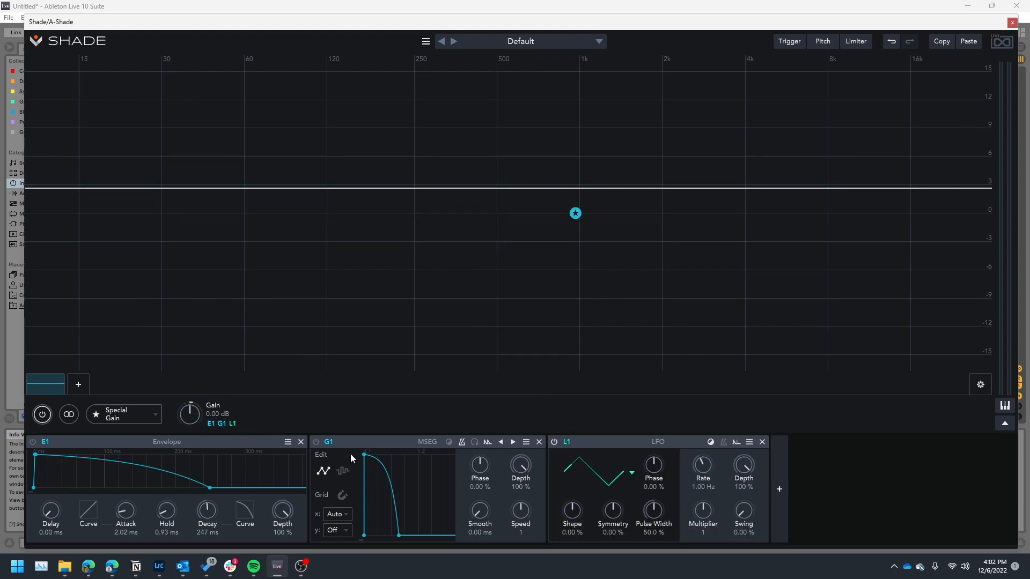
pyautogui.moveTo(559, 449); pyautogui.dragTo(229, 455)
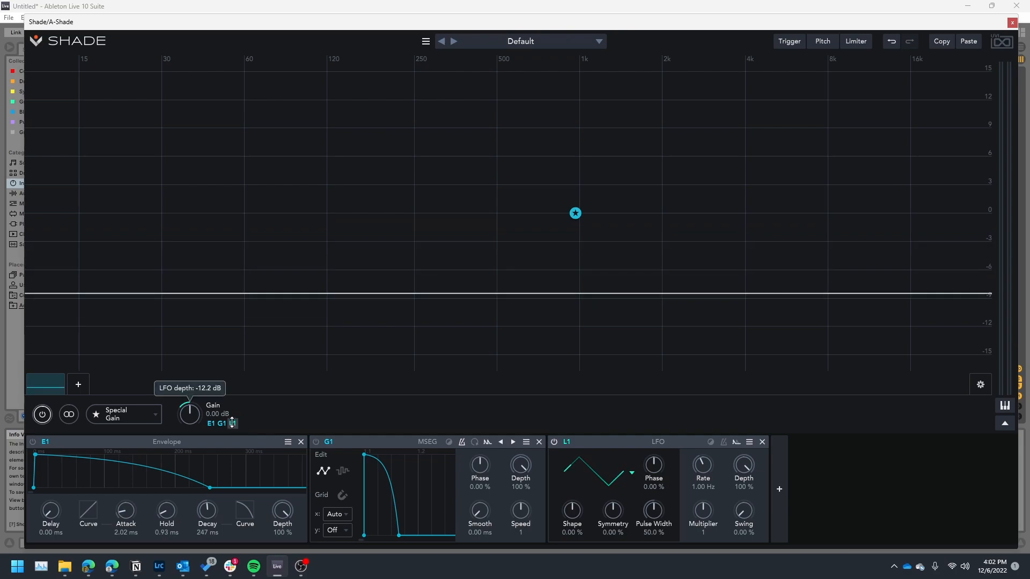
pyautogui.moveTo(232, 424); pyautogui.dragTo(228, 432)
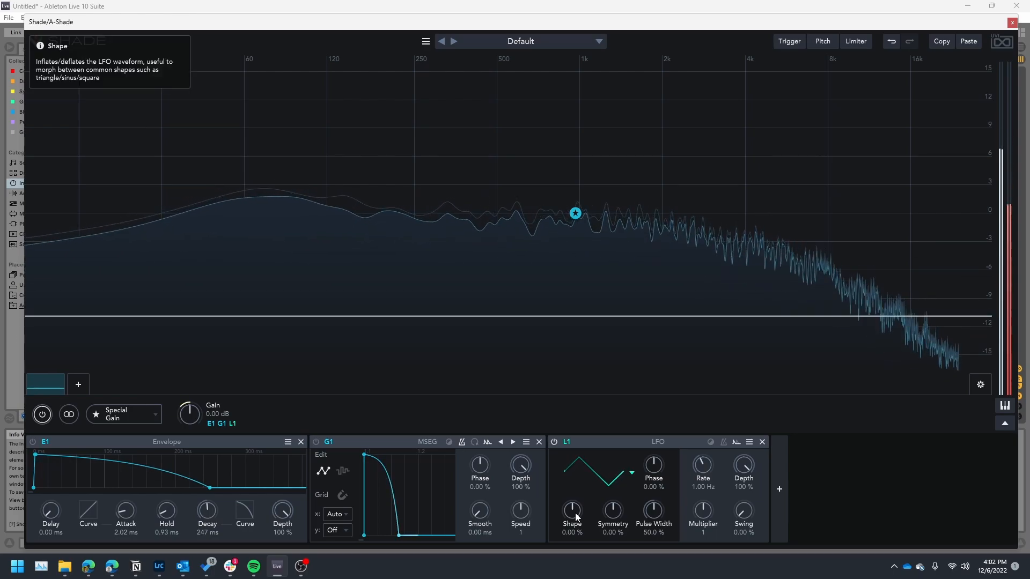
# Set the LFO's phase to 20.6%, symmetry to 44%, shape to 20% and rate to 1.12 Hz.
pyautogui.moveTo(654, 464); pyautogui.dragTo(650, 478)
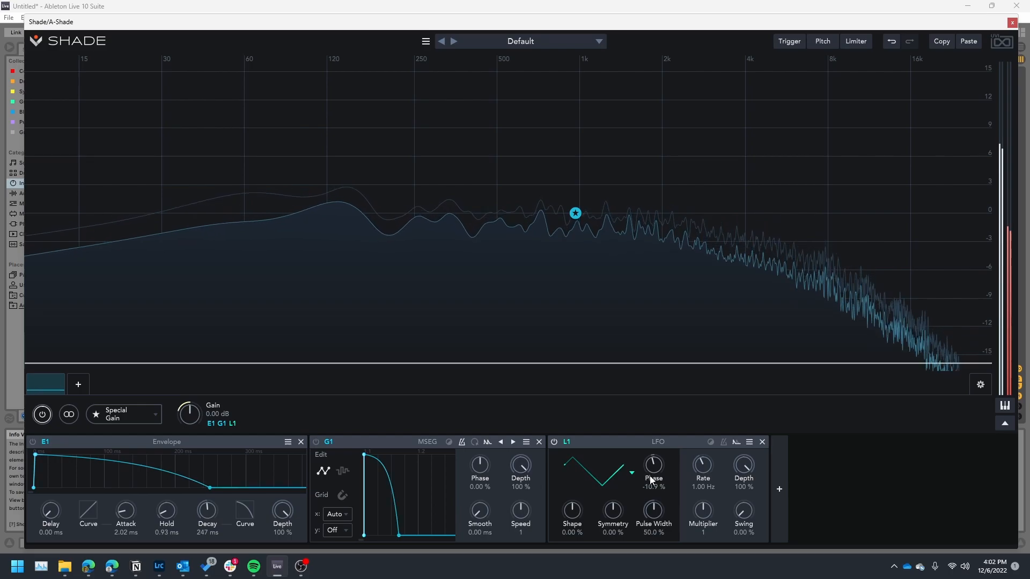
pyautogui.moveTo(619, 519); pyautogui.dragTo(616, 478)
pyautogui.moveTo(578, 513)
pyautogui.mouseDown()
pyautogui.moveTo(575, 482)
pyautogui.moveTo(576, 497)
pyautogui.mouseUp()
pyautogui.moveTo(704, 465); pyautogui.dragTo(664, 437)
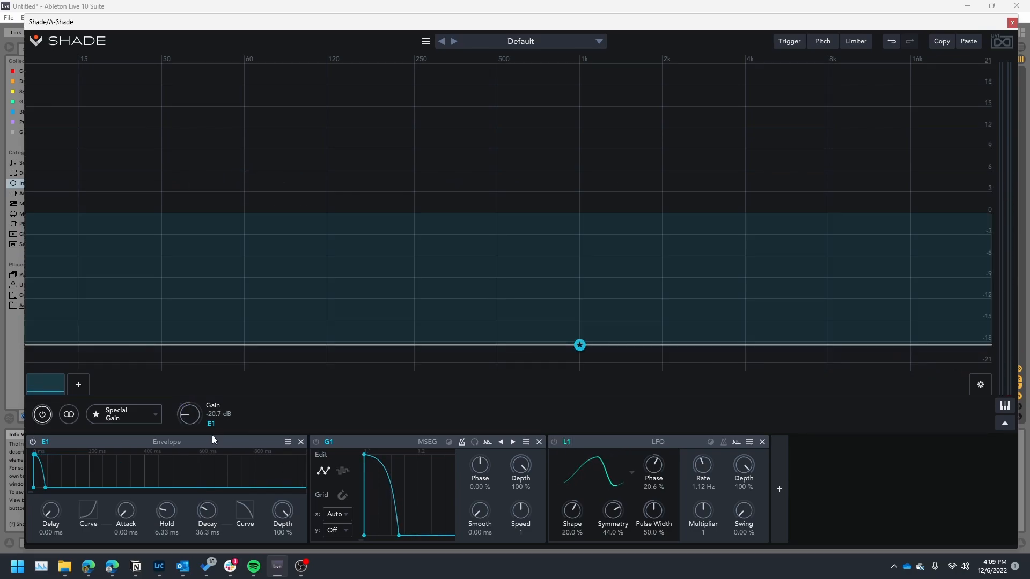
# Play the clips and lengthen the Envelope's stages to an attack of 155 ms, hold of 229 ms and decay of 187 ms.
pyautogui.press('space')
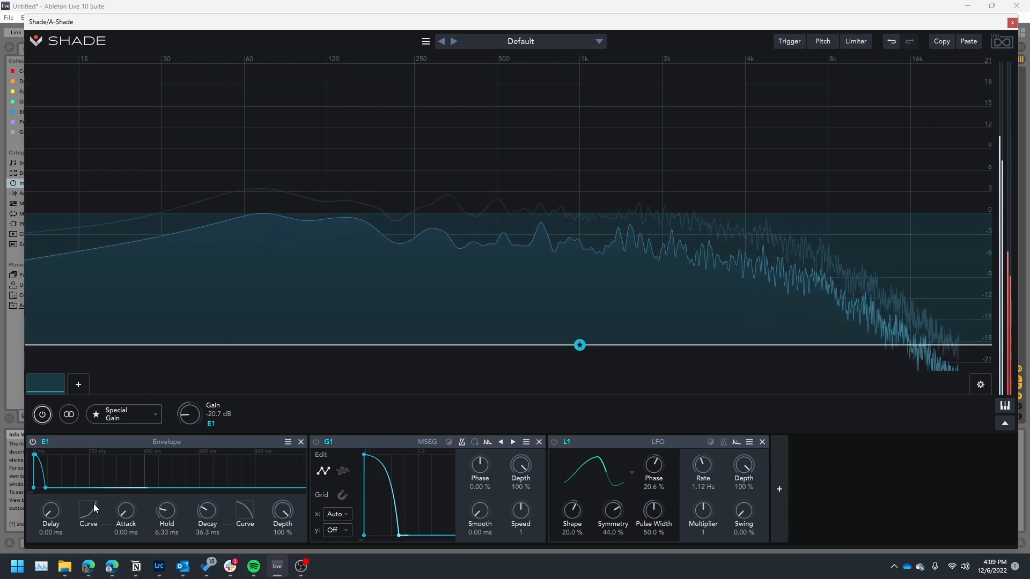
pyautogui.moveTo(125, 510); pyautogui.dragTo(121, 412)
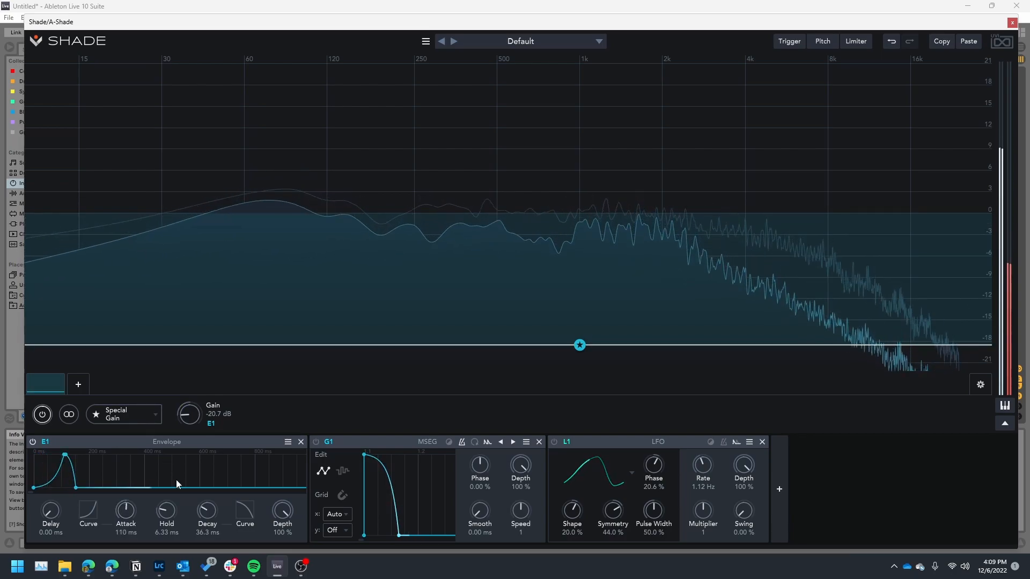
pyautogui.moveTo(165, 519); pyautogui.dragTo(145, 446)
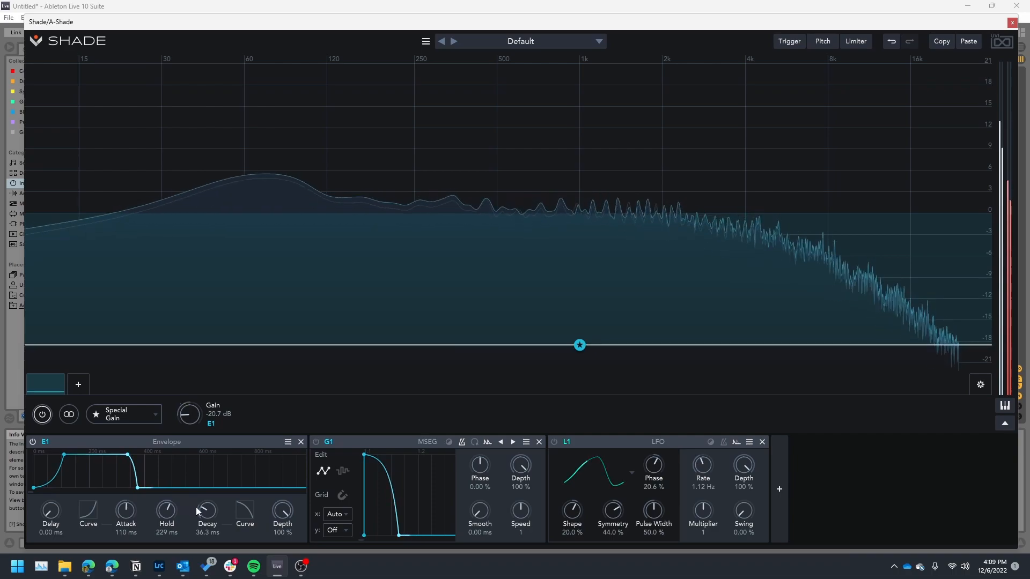
pyautogui.moveTo(195, 507); pyautogui.dragTo(211, 459)
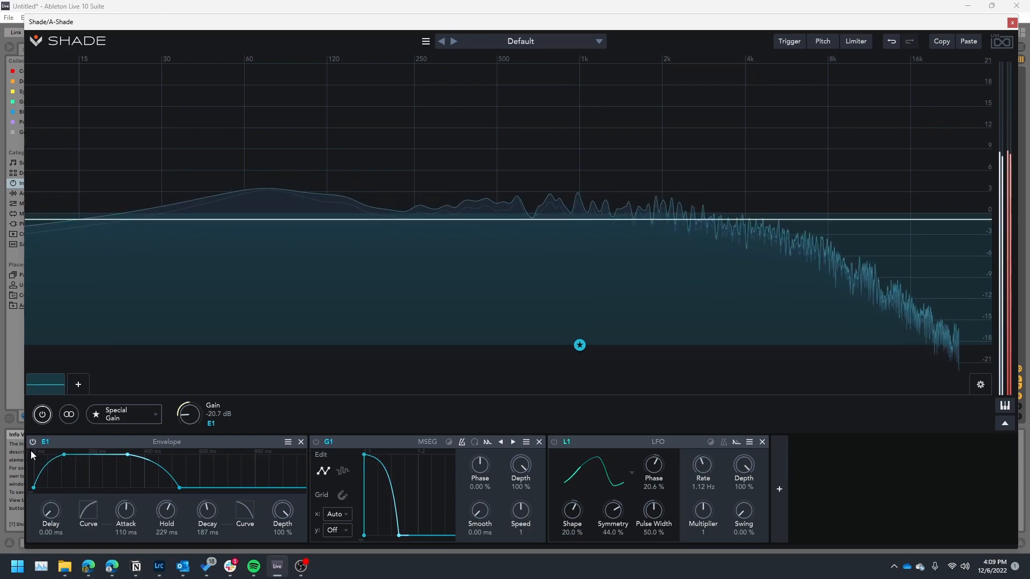
pyautogui.moveTo(36, 462); pyautogui.dragTo(133, 504)
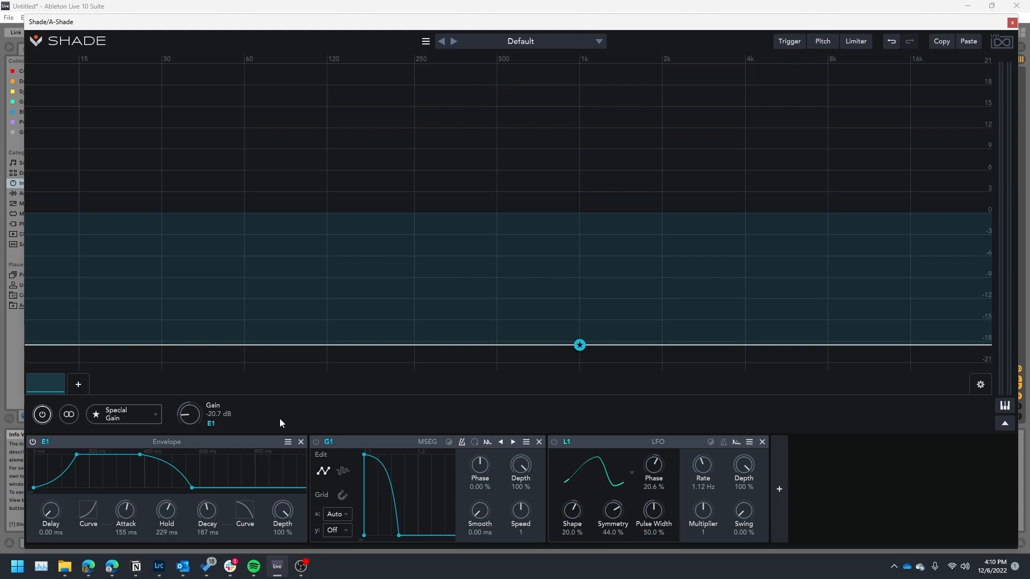
# Close the Shade plug-in window and reset the stopped transport to the start of the song.
pyautogui.click(1011, 23)
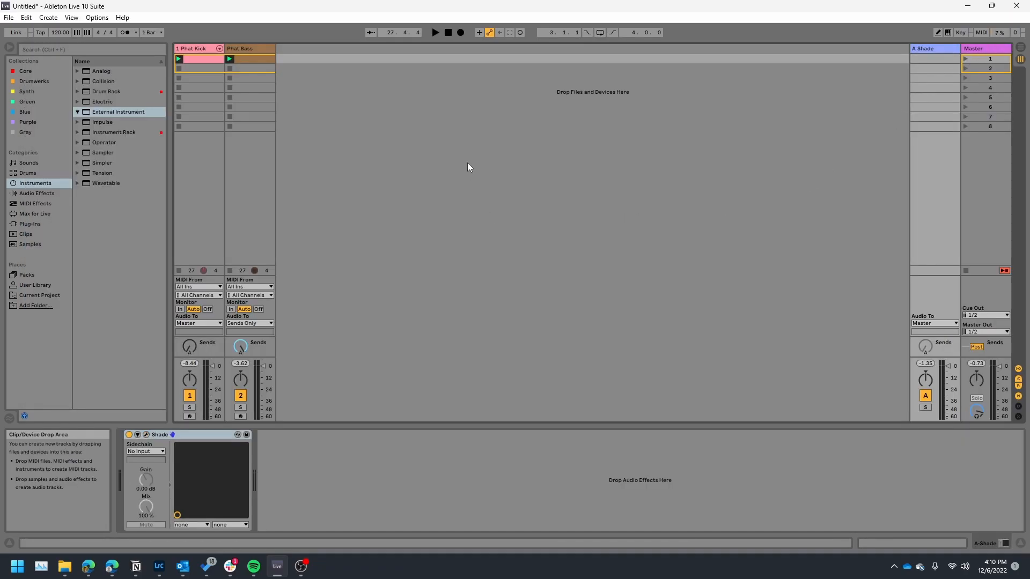
pyautogui.click(449, 33)
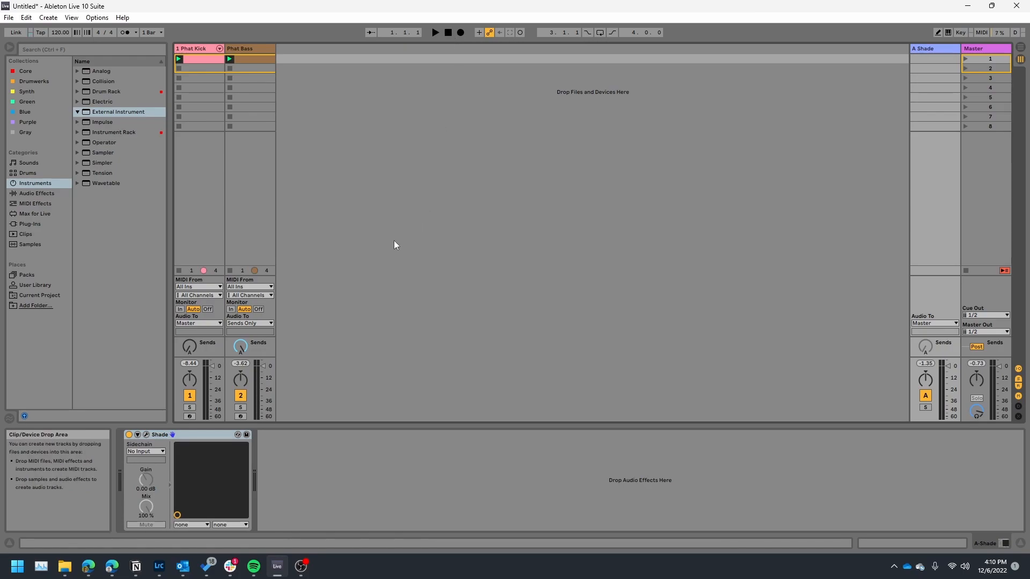